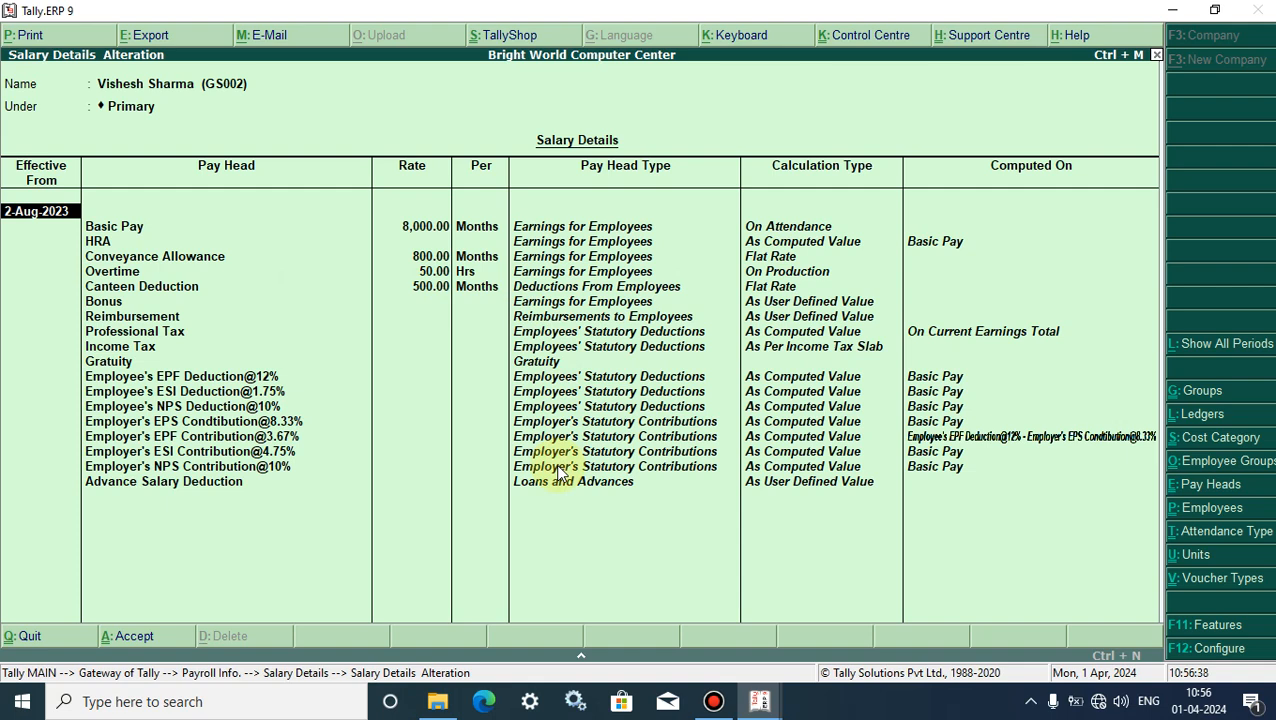
{"action": "left_click", "coordinate": [1174, 12]}
{"action": "right_click", "coordinate": [813, 75]}
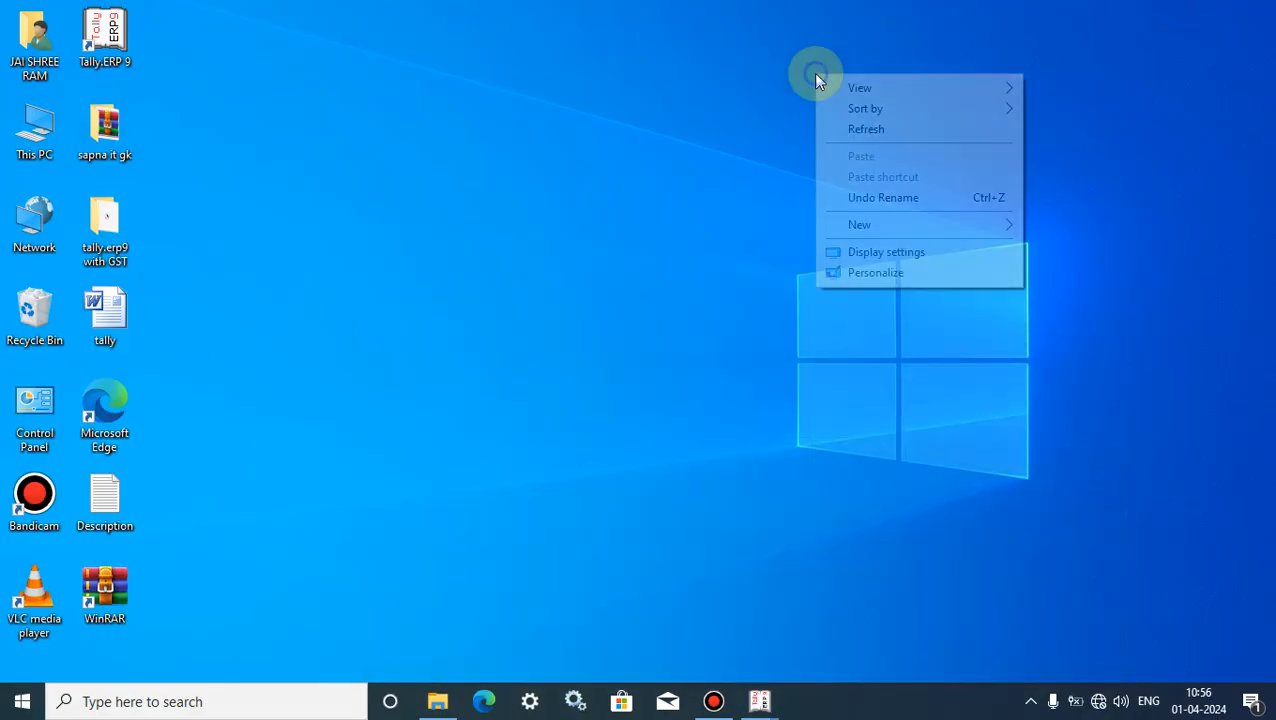
{"action": "left_click", "coordinate": [871, 125]}
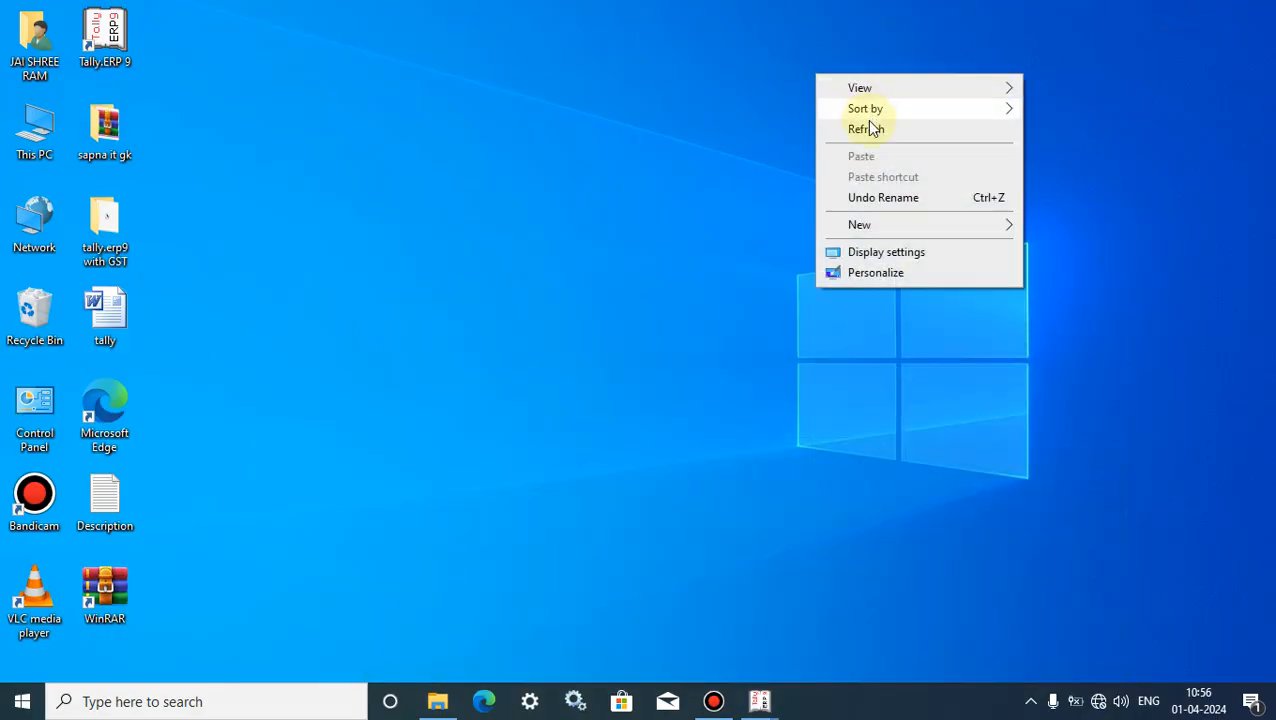
{"action": "left_click", "coordinate": [104, 45]}
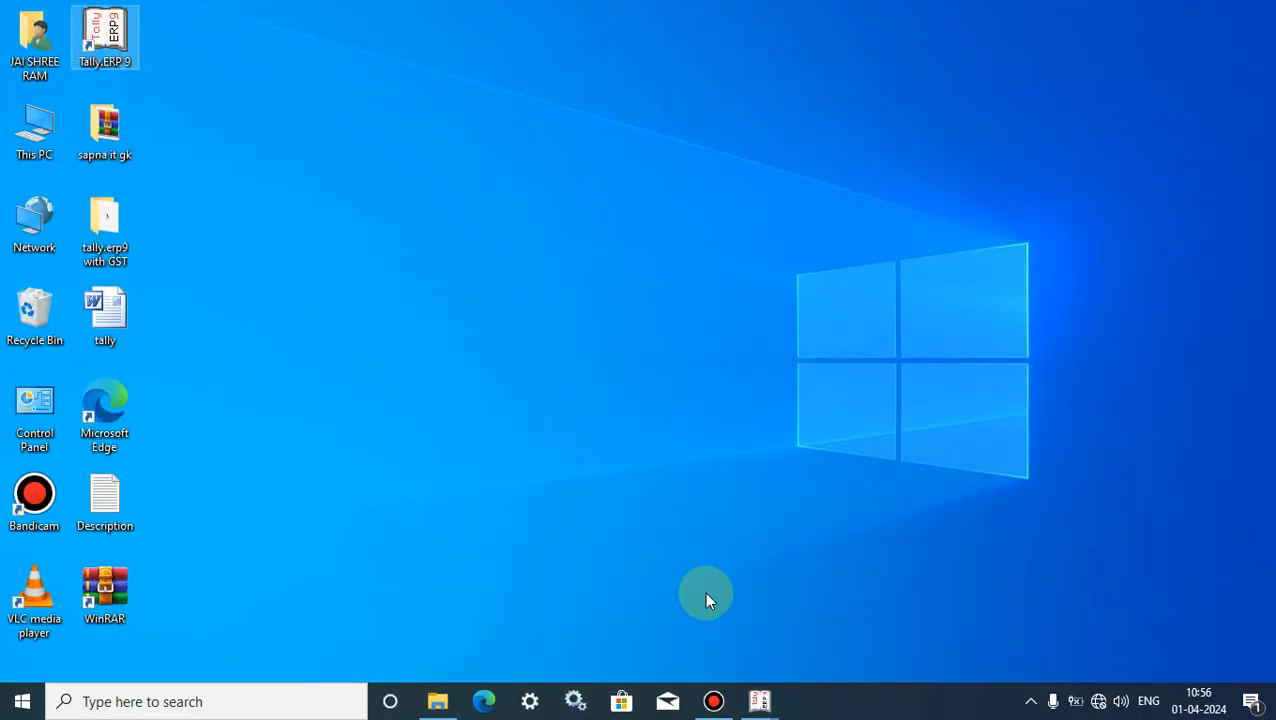
Switch to the Bright World Computer Institute window and start defining salary details in the payroll masters
{"action": "left_click", "coordinate": [760, 680]}
{"action": "left_click", "coordinate": [770, 702]}
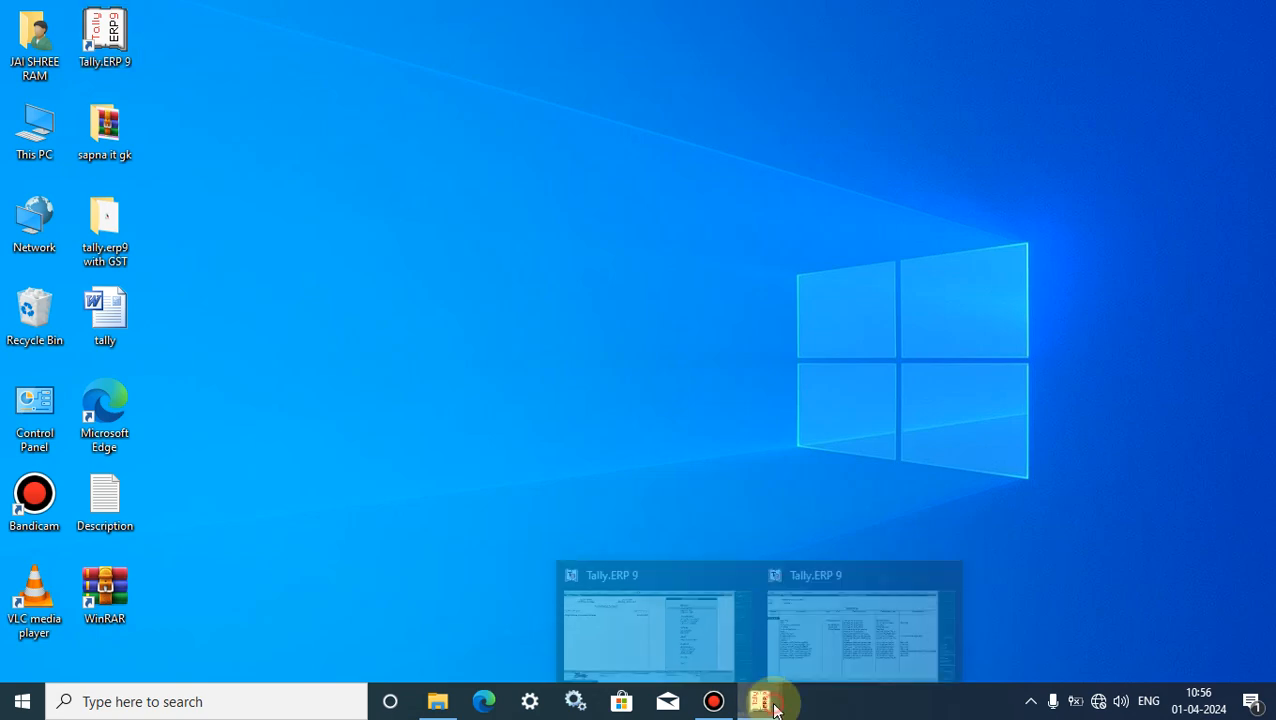
{"action": "left_click", "coordinate": [621, 637]}
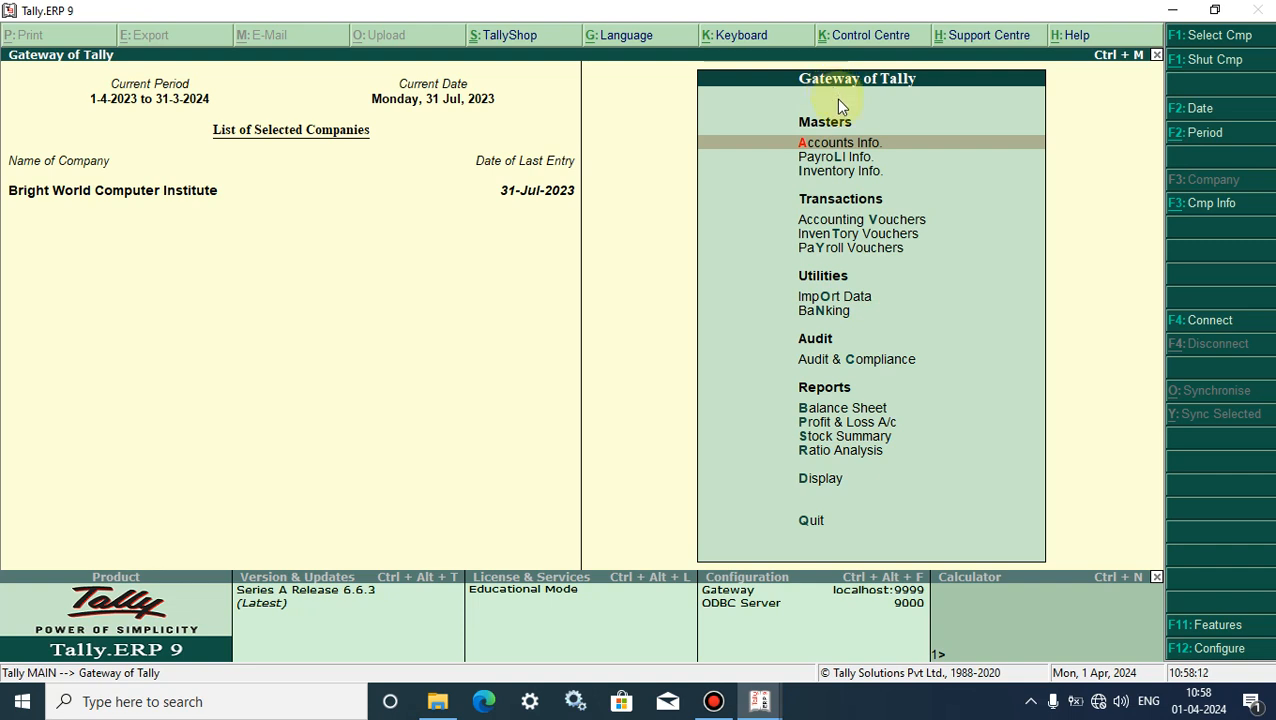
{"action": "left_click", "coordinate": [832, 158]}
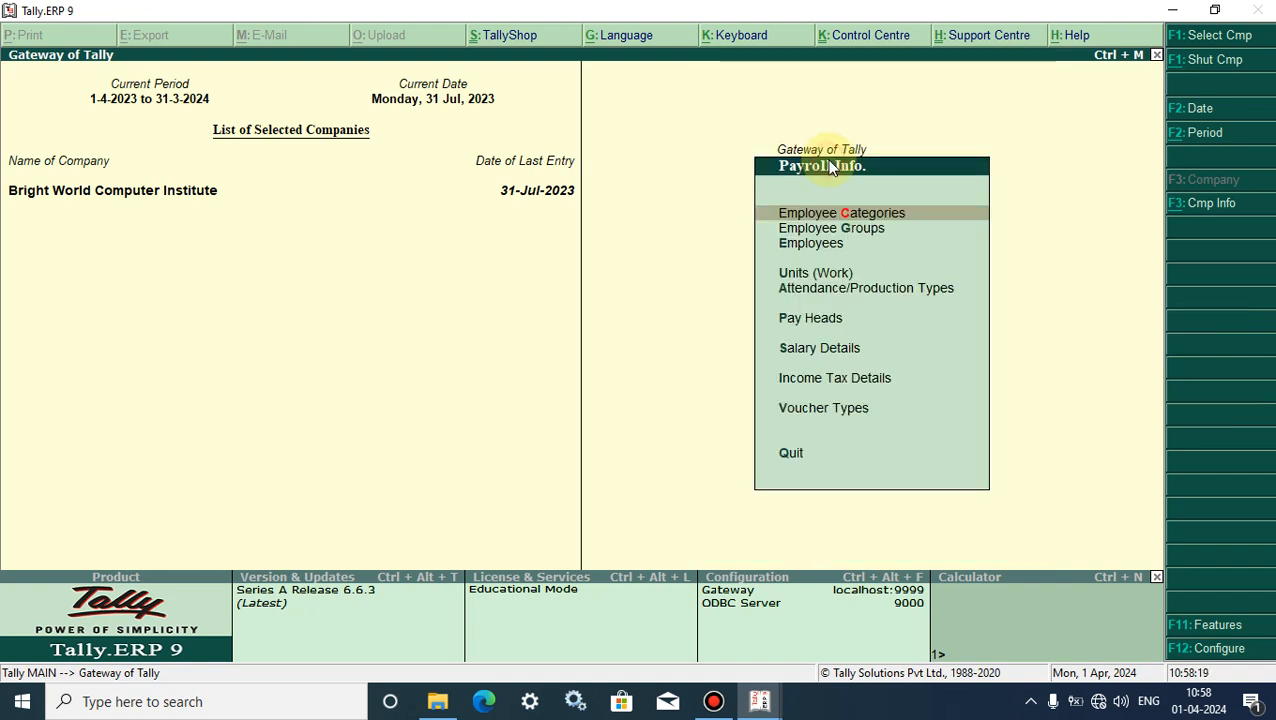
{"action": "left_click", "coordinate": [812, 360]}
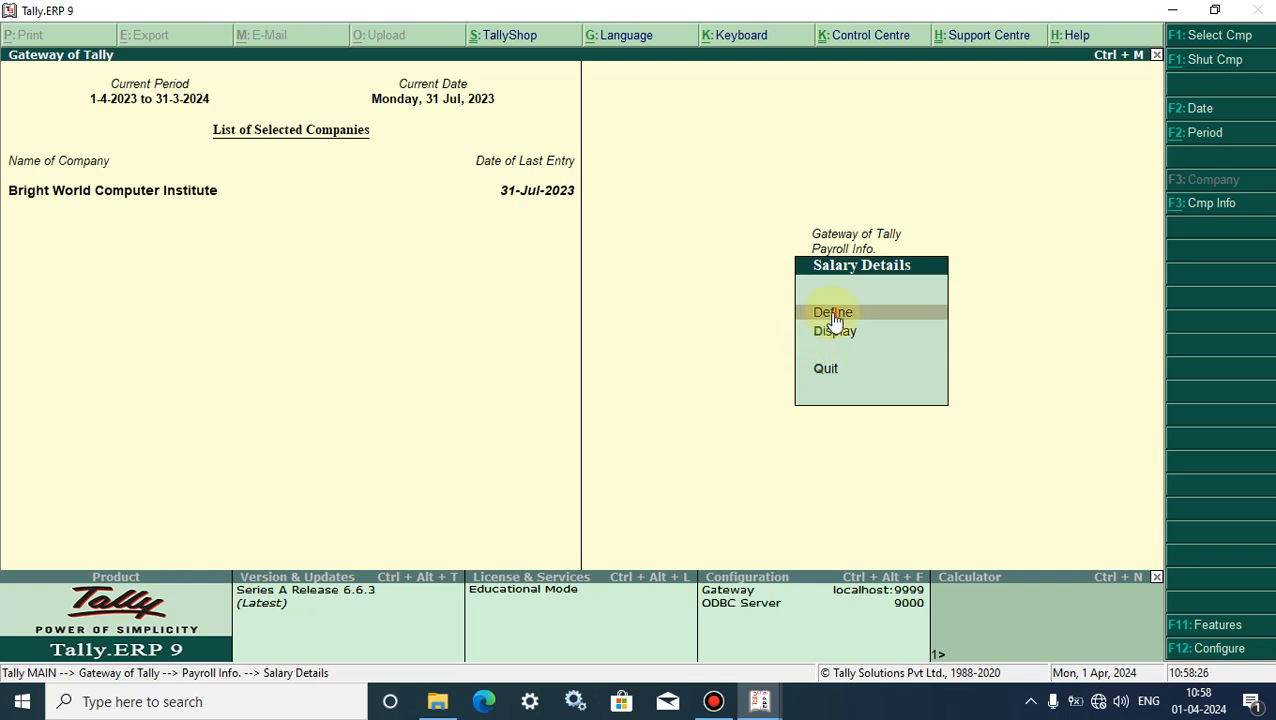
{"action": "left_click", "coordinate": [832, 312]}
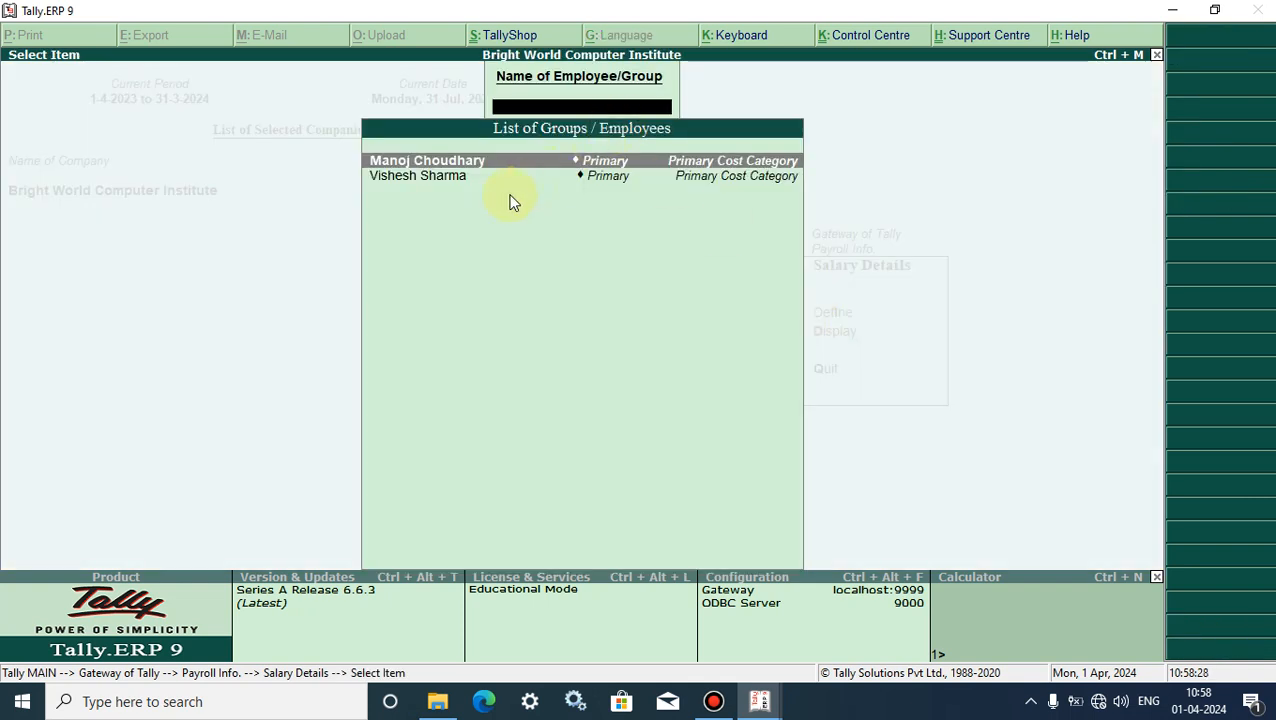
Choose the second listed employee and set the salary details' effective date to 2-Aug-2023
{"action": "left_click", "coordinate": [424, 178]}
{"action": "left_click", "coordinate": [424, 180]}
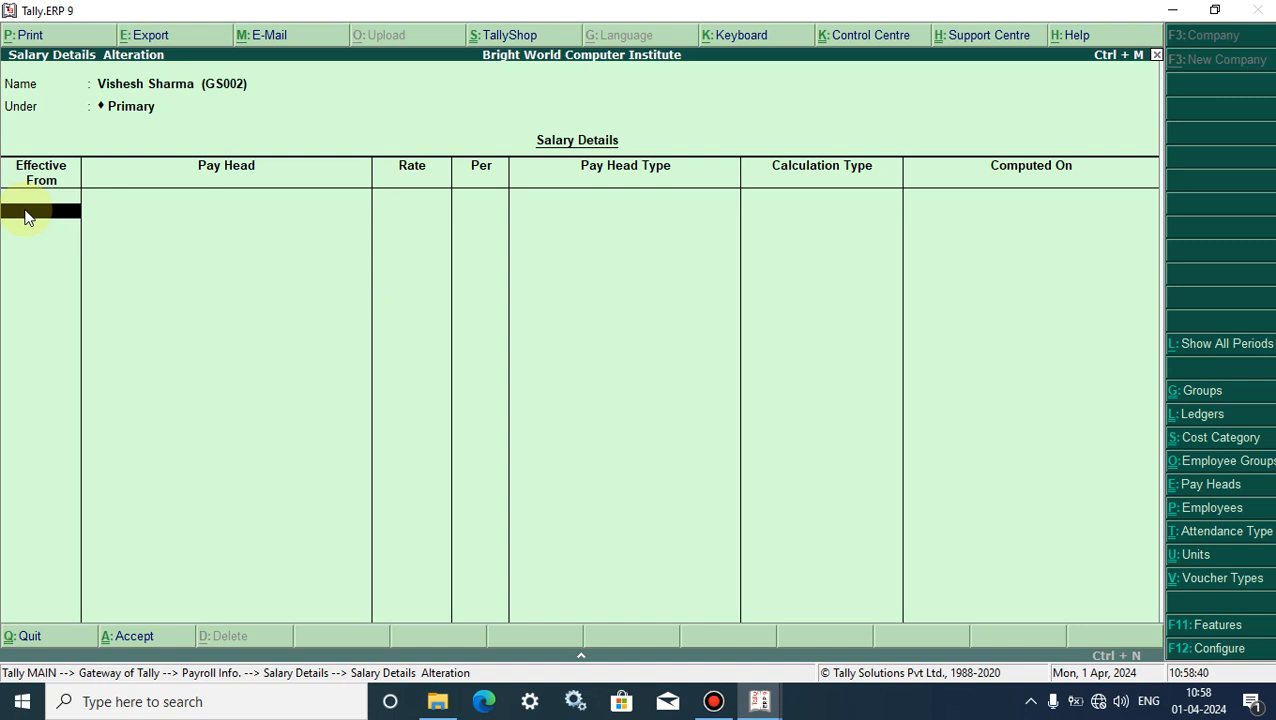
{"action": "type", "text": "2.8"}
{"action": "key", "text": "Return"}
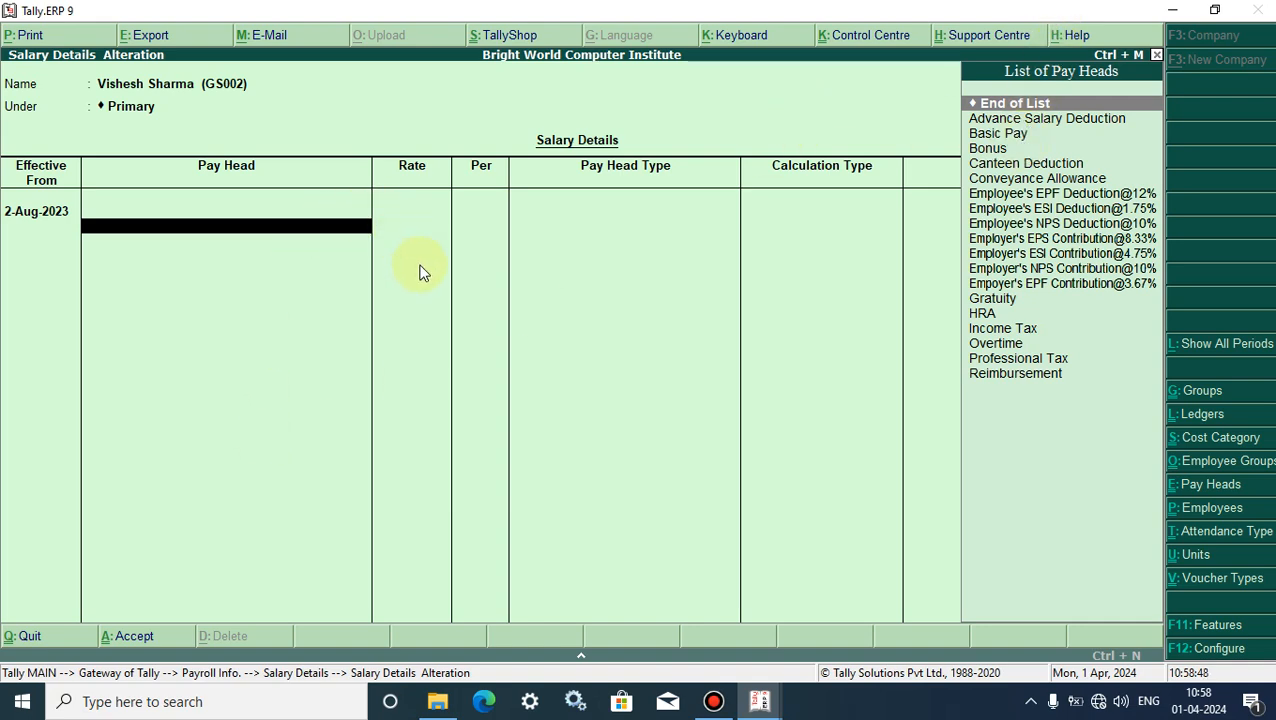
Restore both Tally windows from full screen and offset them so the completed Bright World Computer Center pay heads stay visible beside the new form
{"action": "left_click", "coordinate": [1214, 10]}
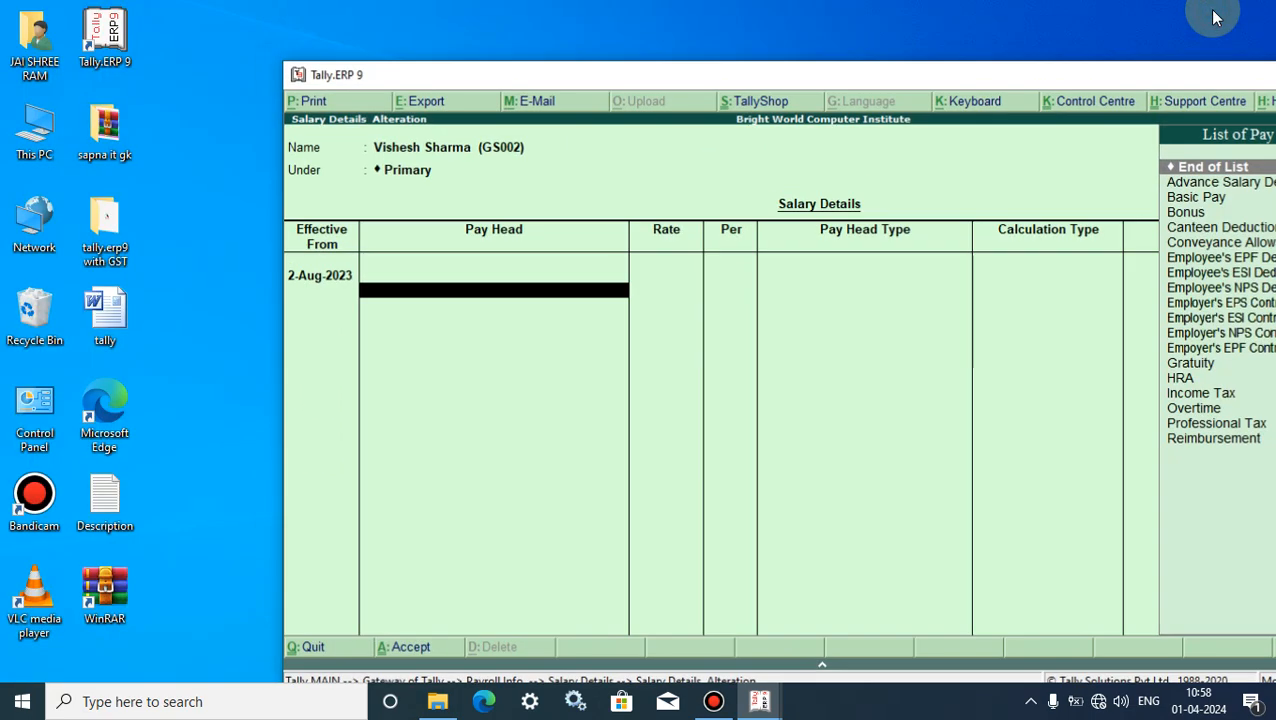
{"action": "mouse_move", "coordinate": [770, 701]}
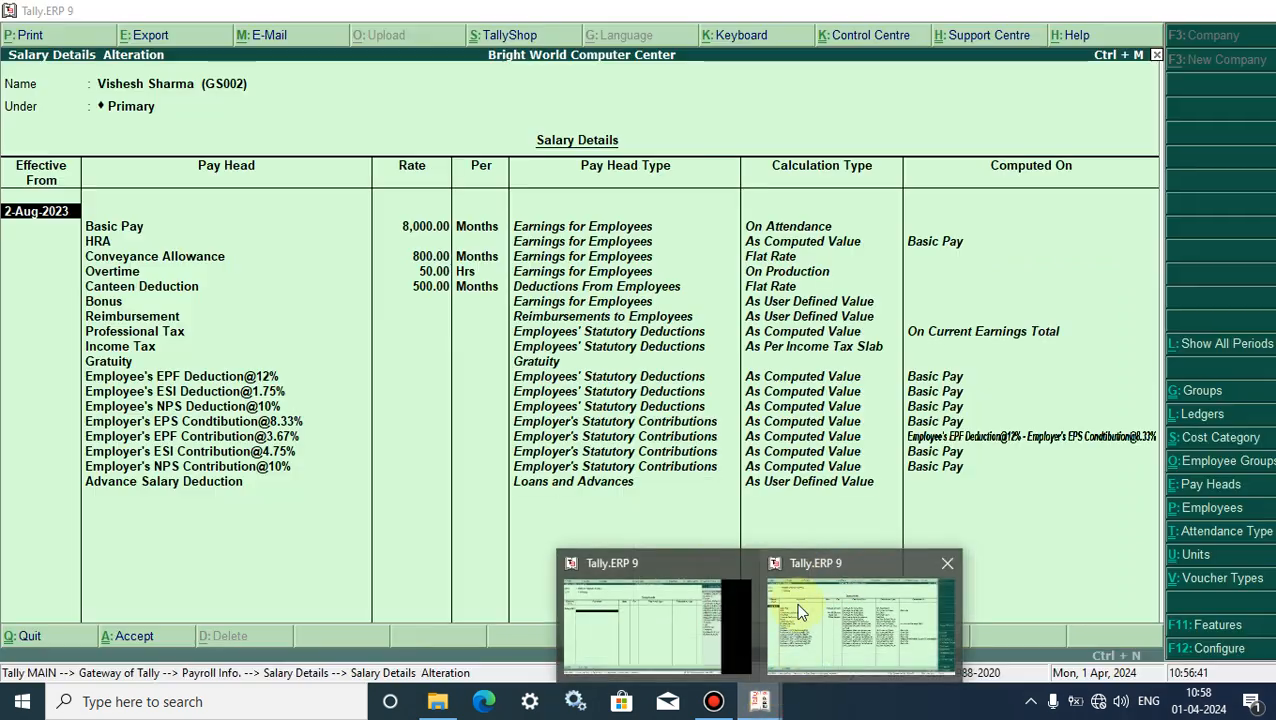
{"action": "left_click", "coordinate": [793, 611]}
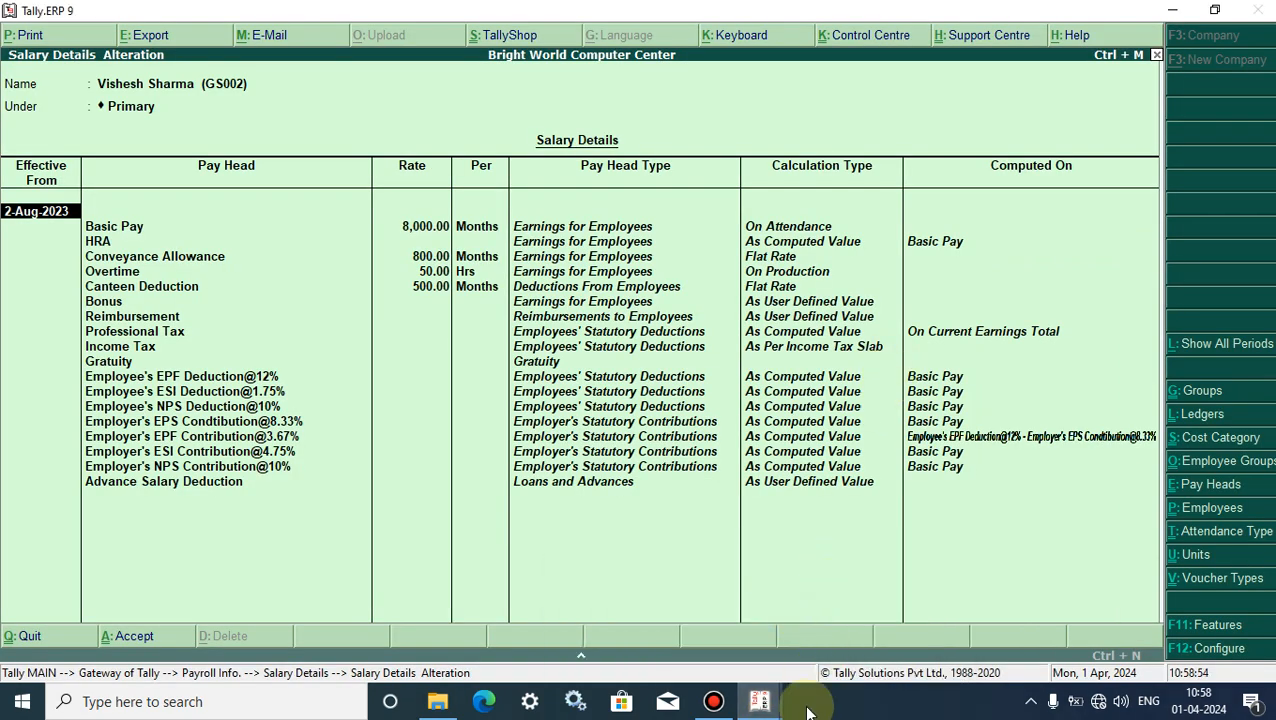
{"action": "mouse_move", "coordinate": [762, 703]}
{"action": "left_click", "coordinate": [735, 612]}
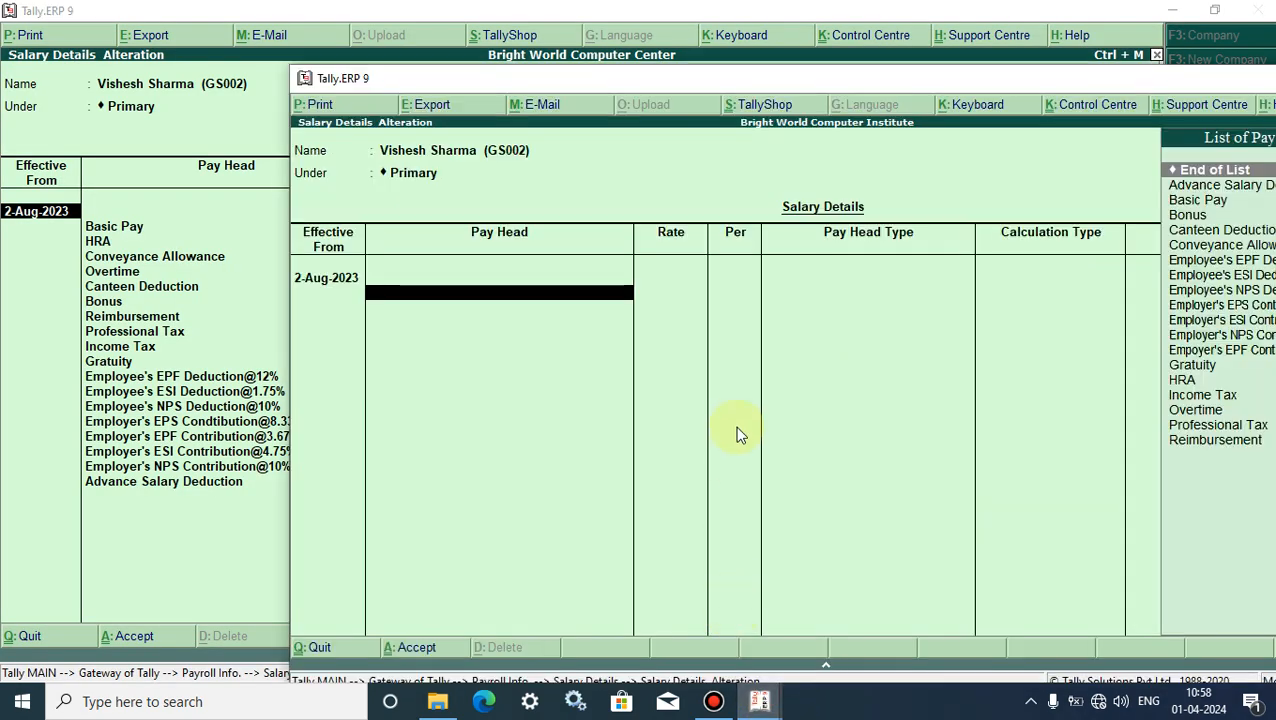
{"action": "left_click_drag", "start_coordinate": [615, 87], "coordinate": [697, 12]}
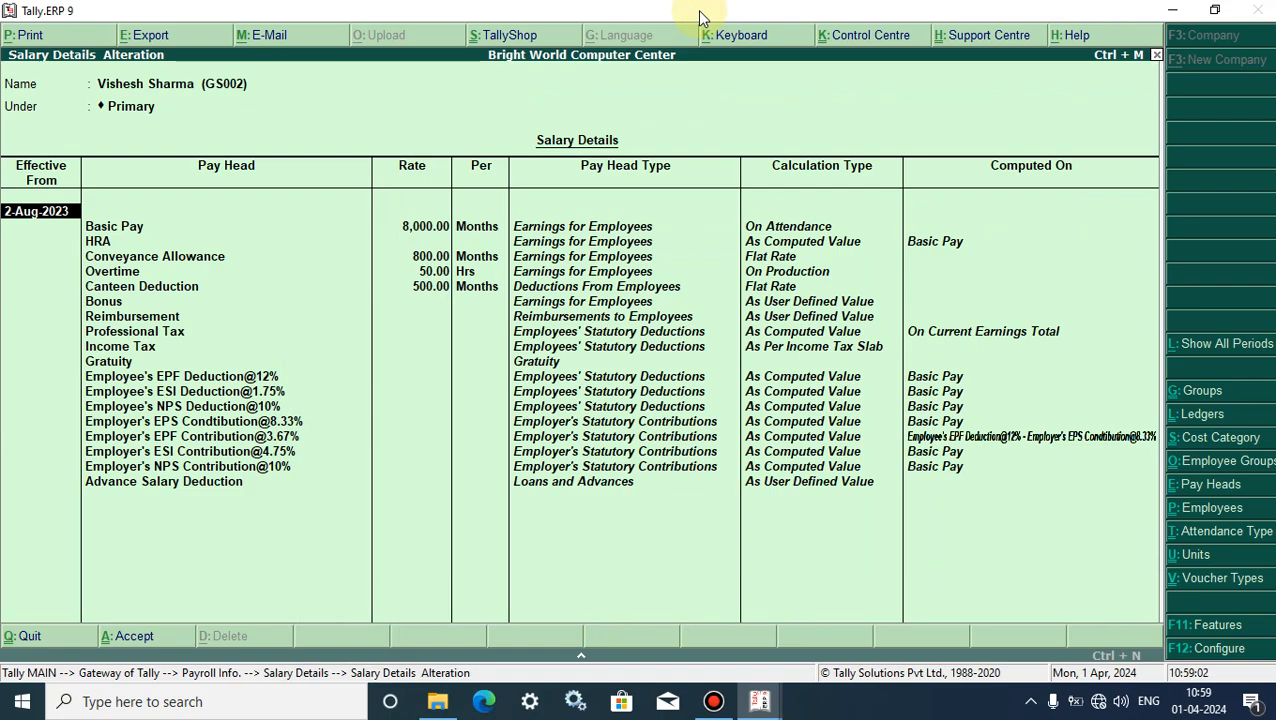
{"action": "double_click", "coordinate": [664, 17]}
{"action": "left_click_drag", "start_coordinate": [604, 16], "coordinate": [564, 20]}
{"action": "left_click", "coordinate": [1241, 45]}
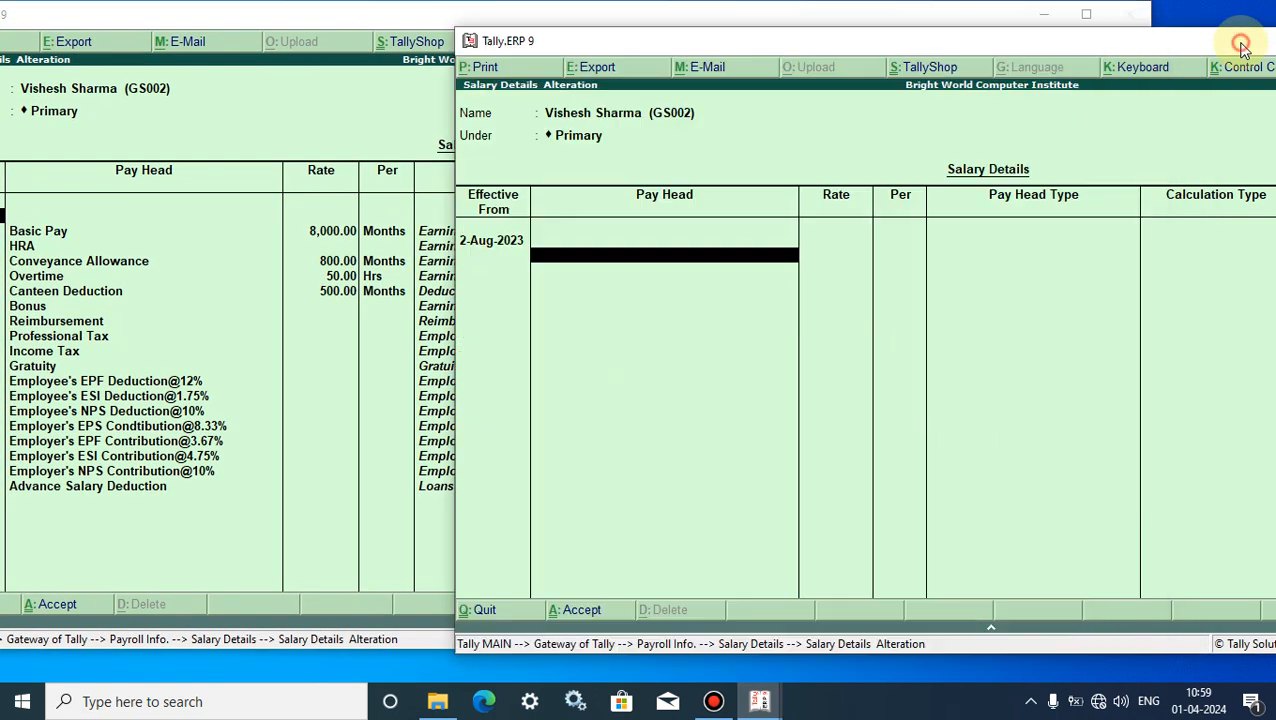
{"action": "left_click_drag", "start_coordinate": [1210, 46], "coordinate": [1172, 62]}
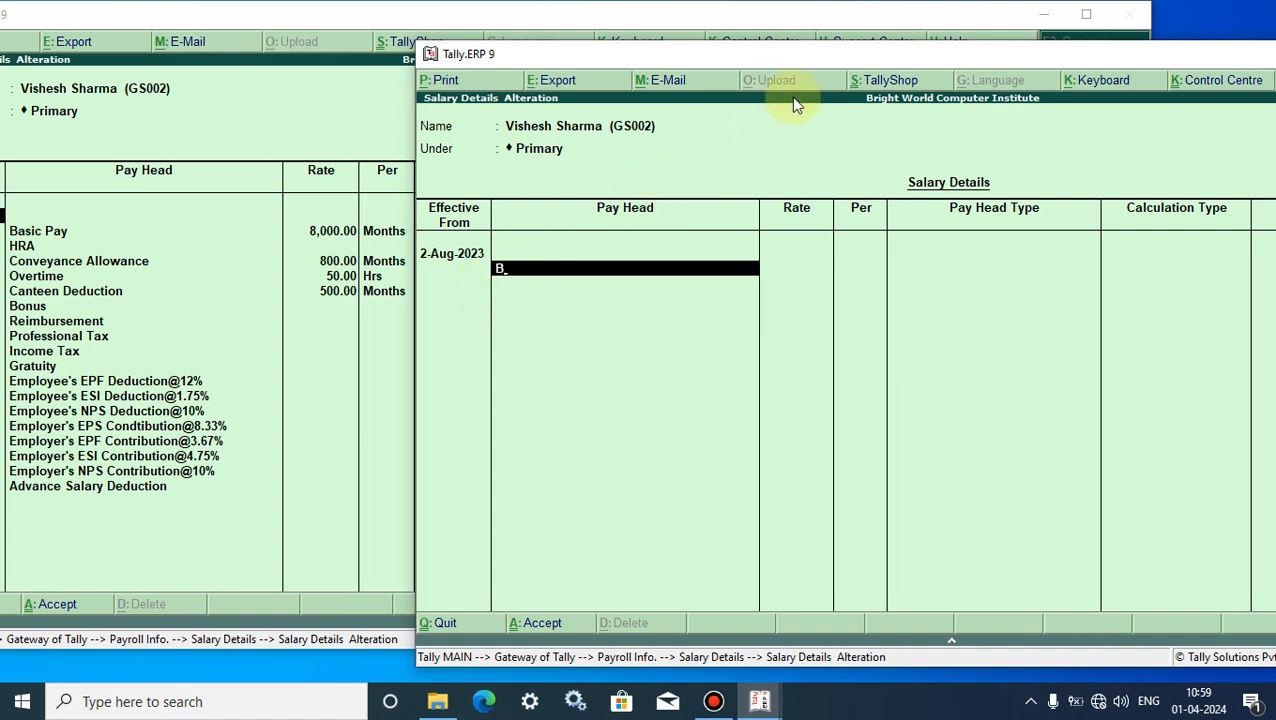
Add the Basic Pay pay head at a rate of 8,000, placing the entry window below the reference company's first pay head rows
{"action": "key", "text": "Return"}
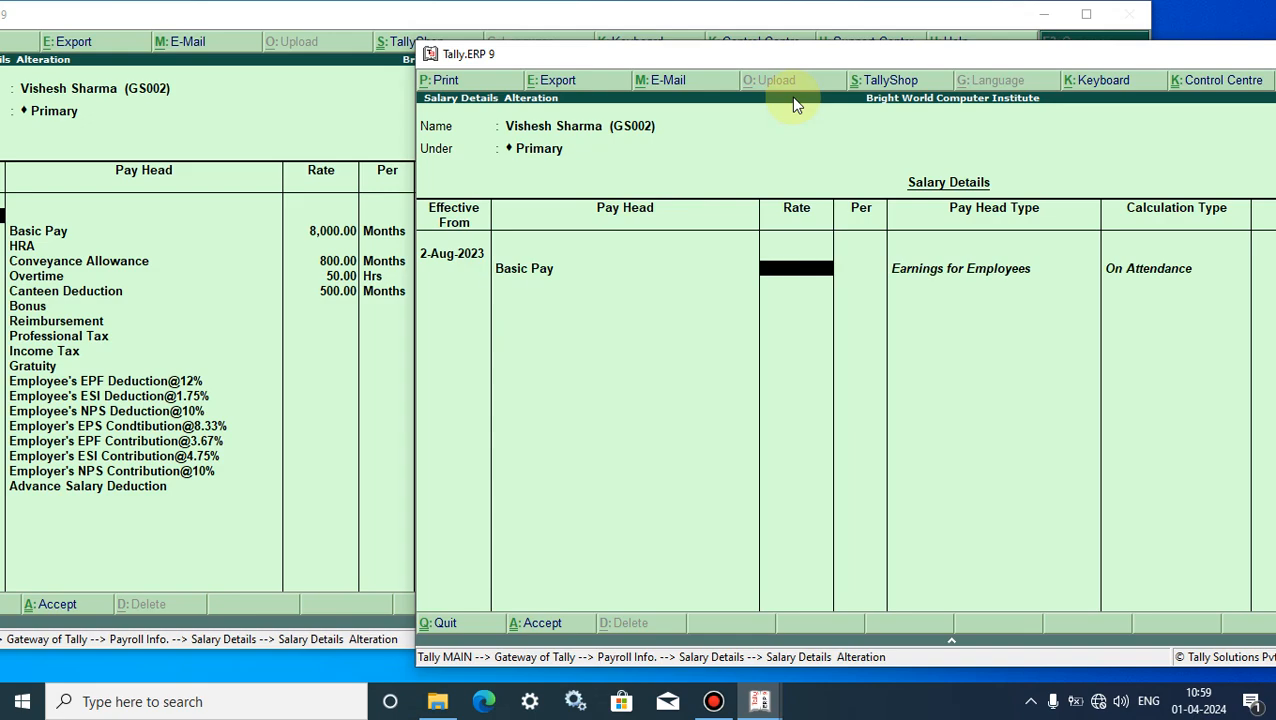
{"action": "left_click_drag", "start_coordinate": [924, 62], "coordinate": [490, 335]}
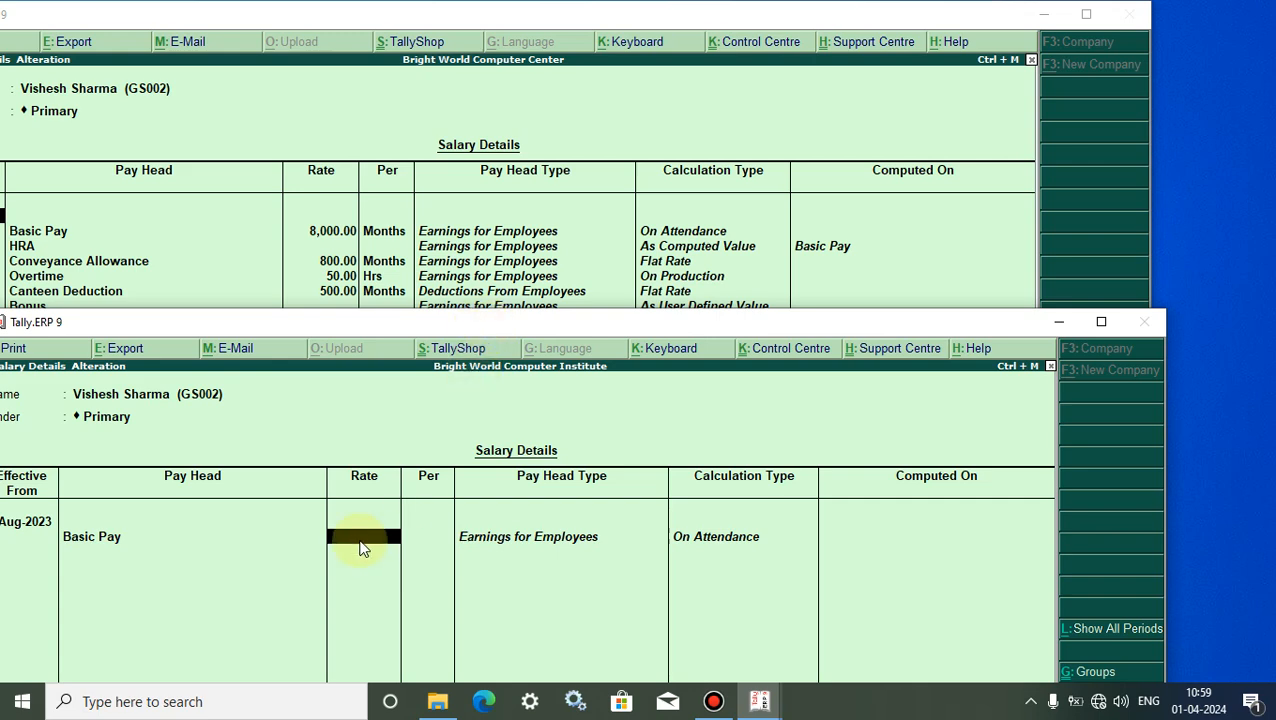
{"action": "left_click", "coordinate": [307, 540]}
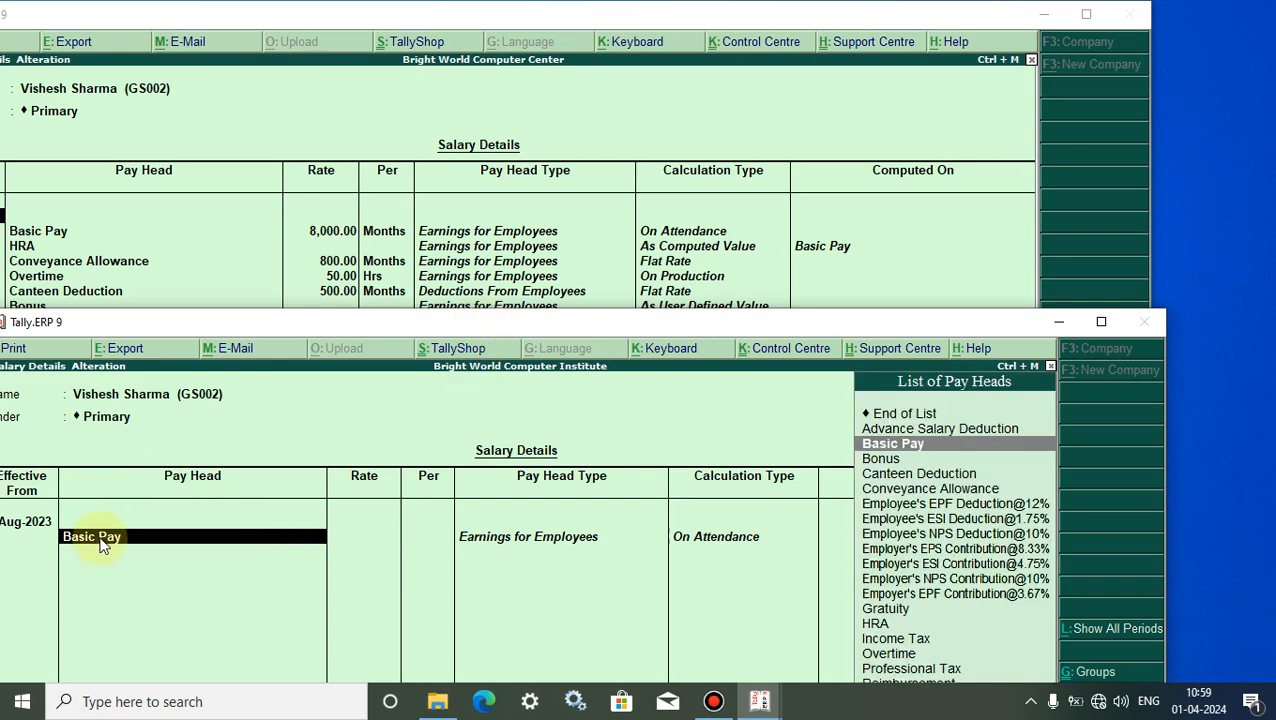
{"action": "type", "text": "B"}
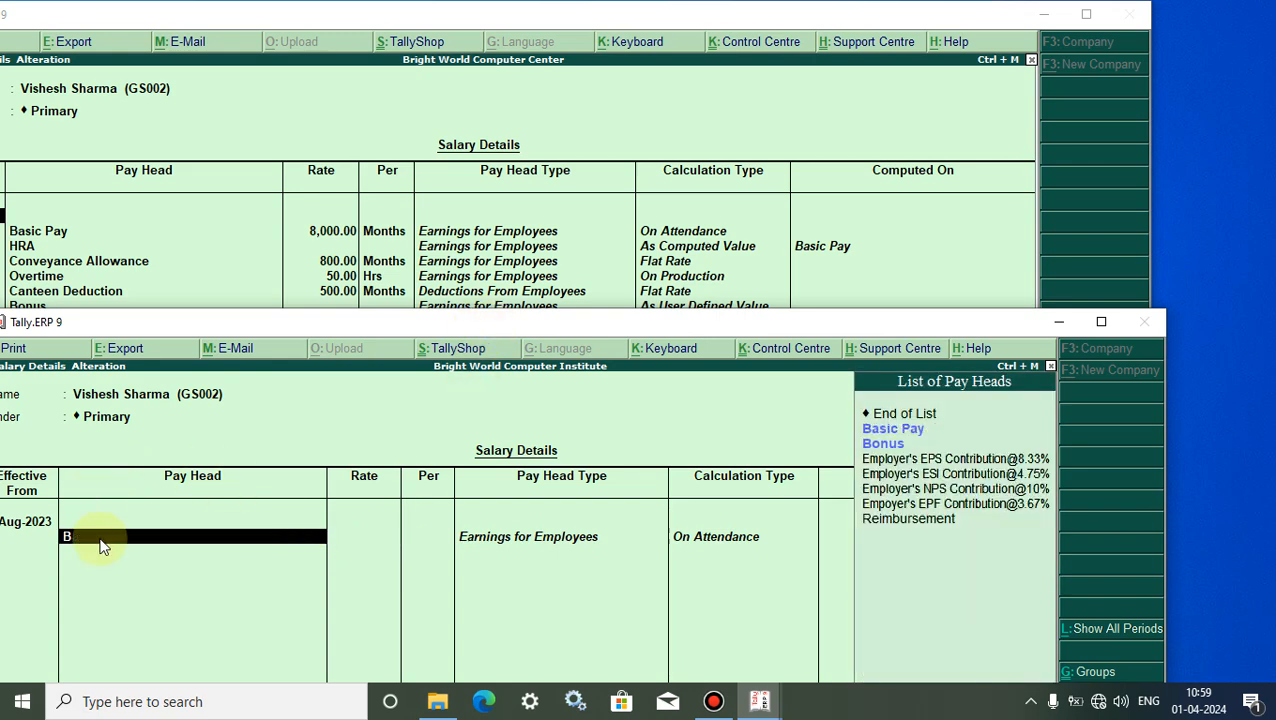
{"action": "left_click", "coordinate": [893, 430]}
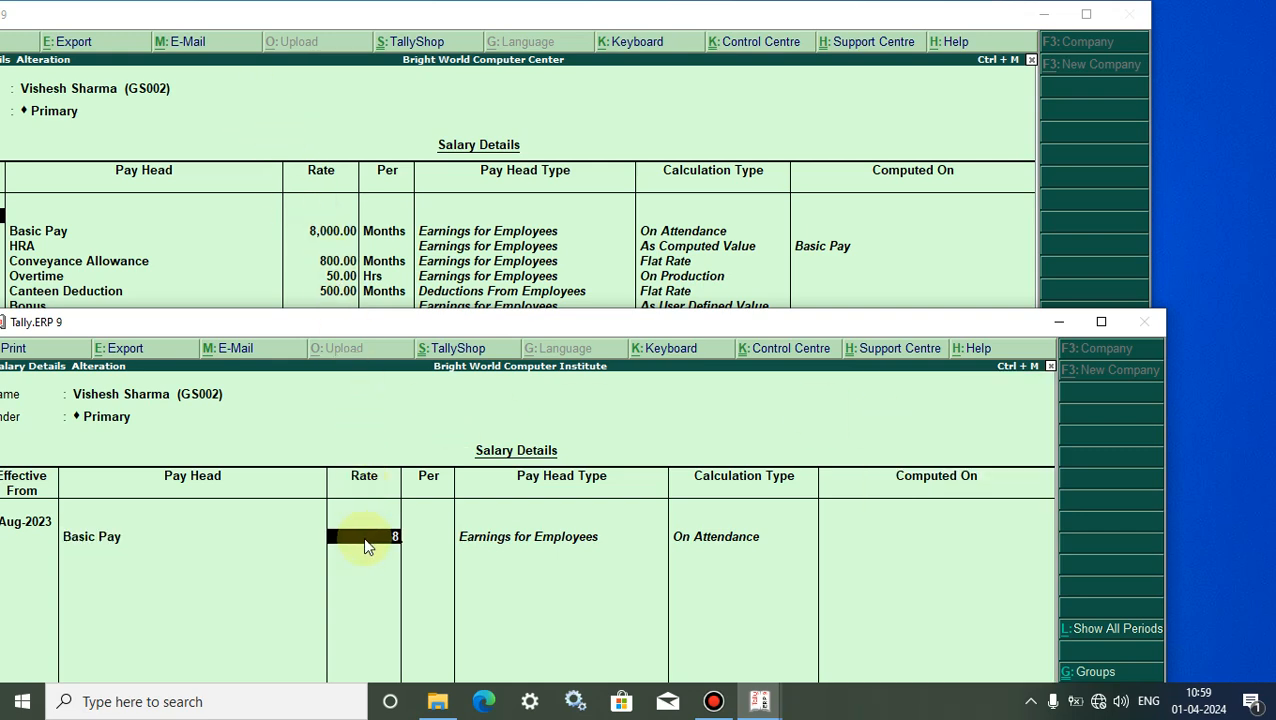
{"action": "key", "text": "Return"}
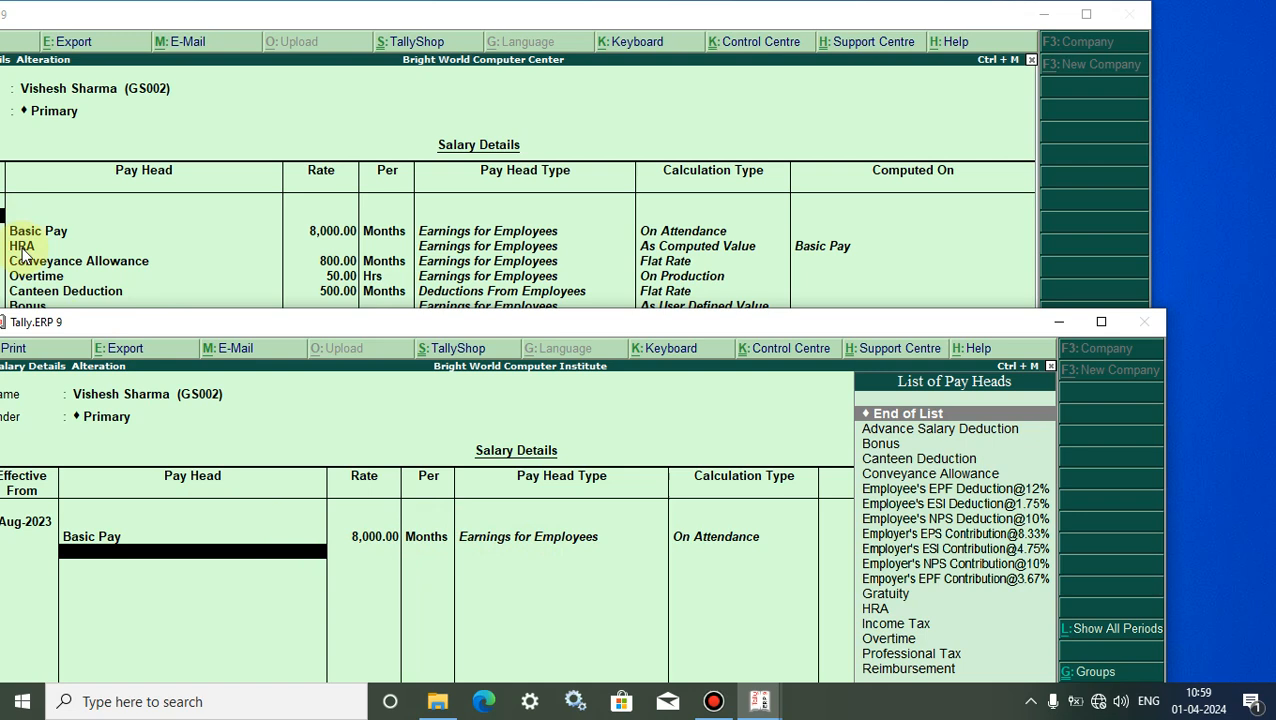
Add the HRA pay head, followed by Conveyance Allowance at a rate of 800
{"action": "type", "text": "H"}
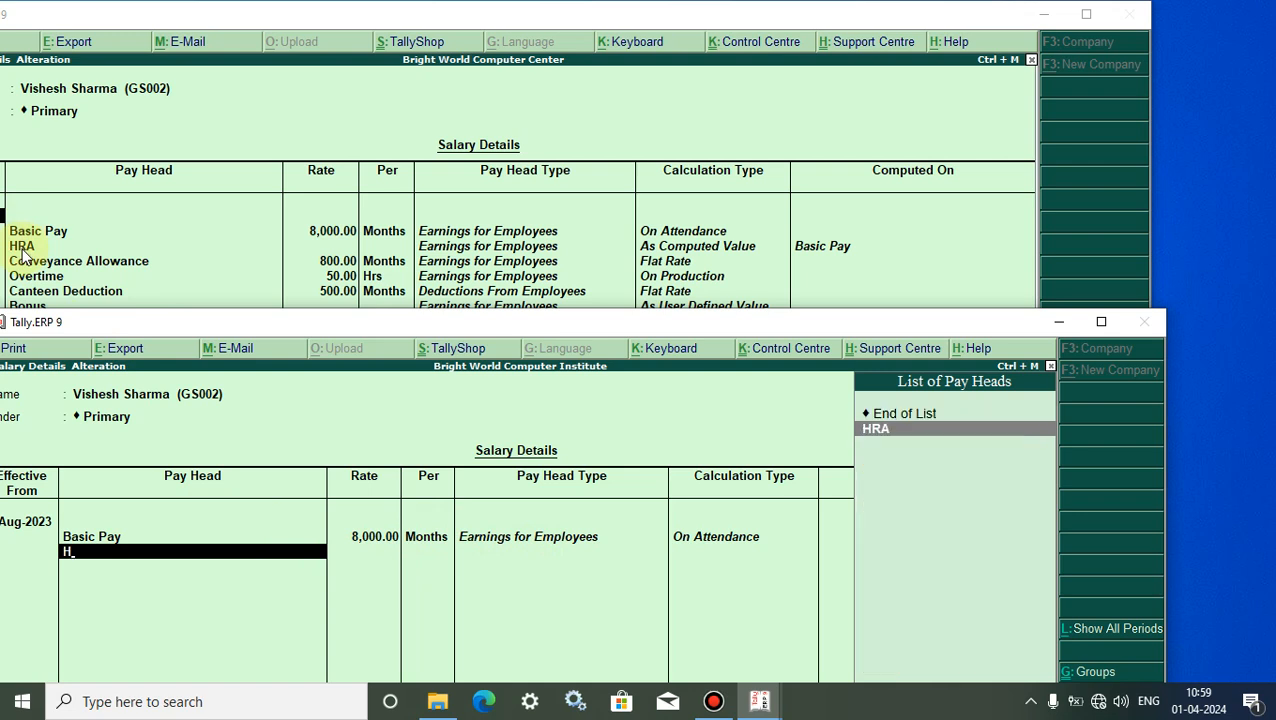
{"action": "key", "text": "Return"}
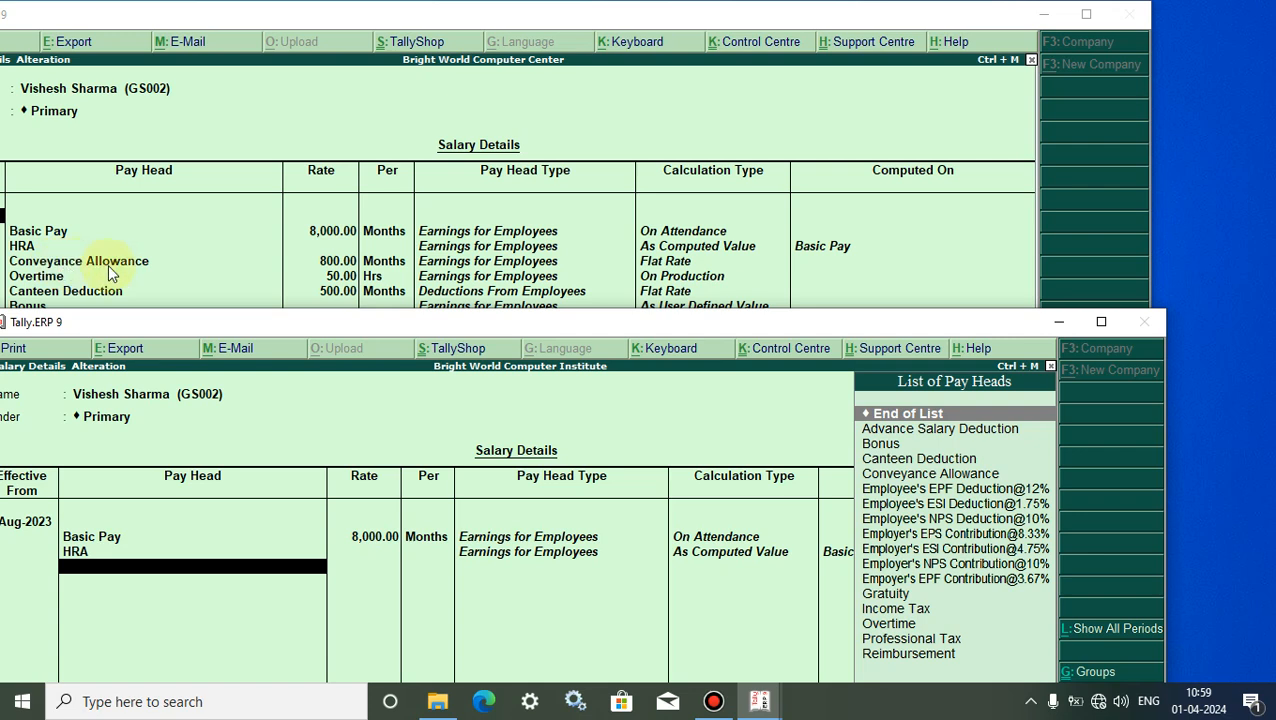
{"action": "type", "text": "C"}
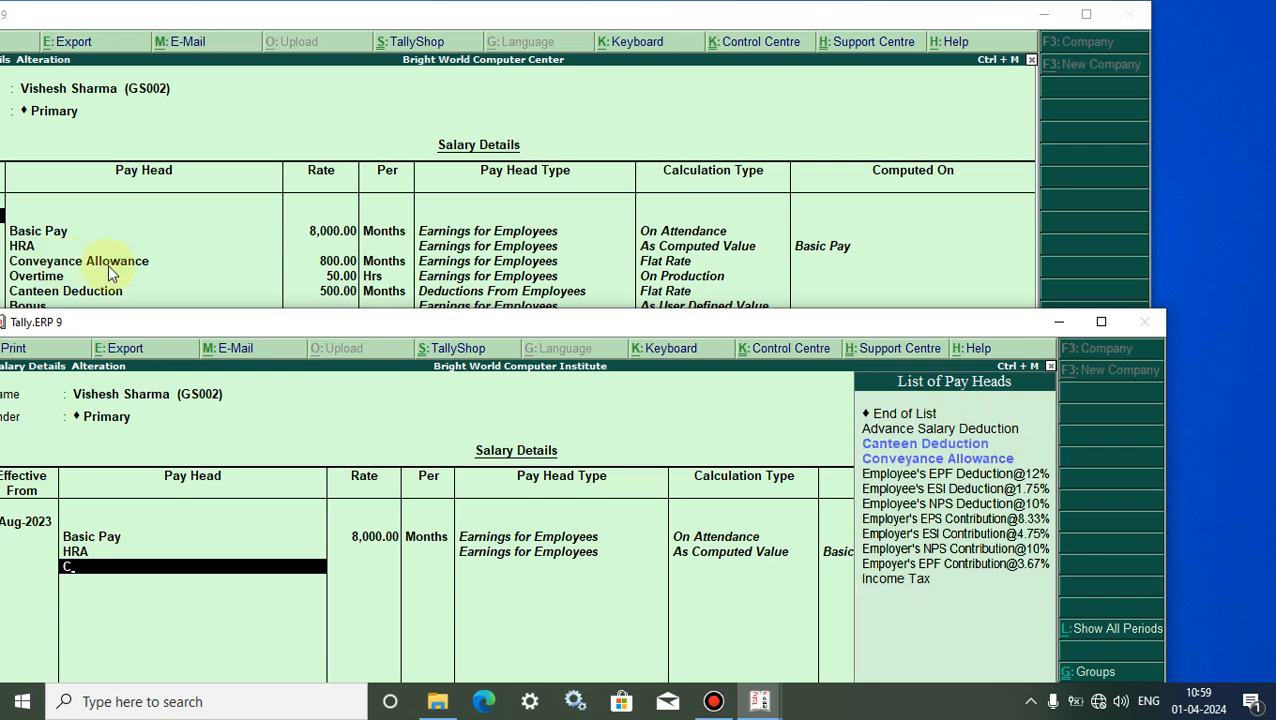
{"action": "key", "text": "Down"}
{"action": "key", "text": "Down"}
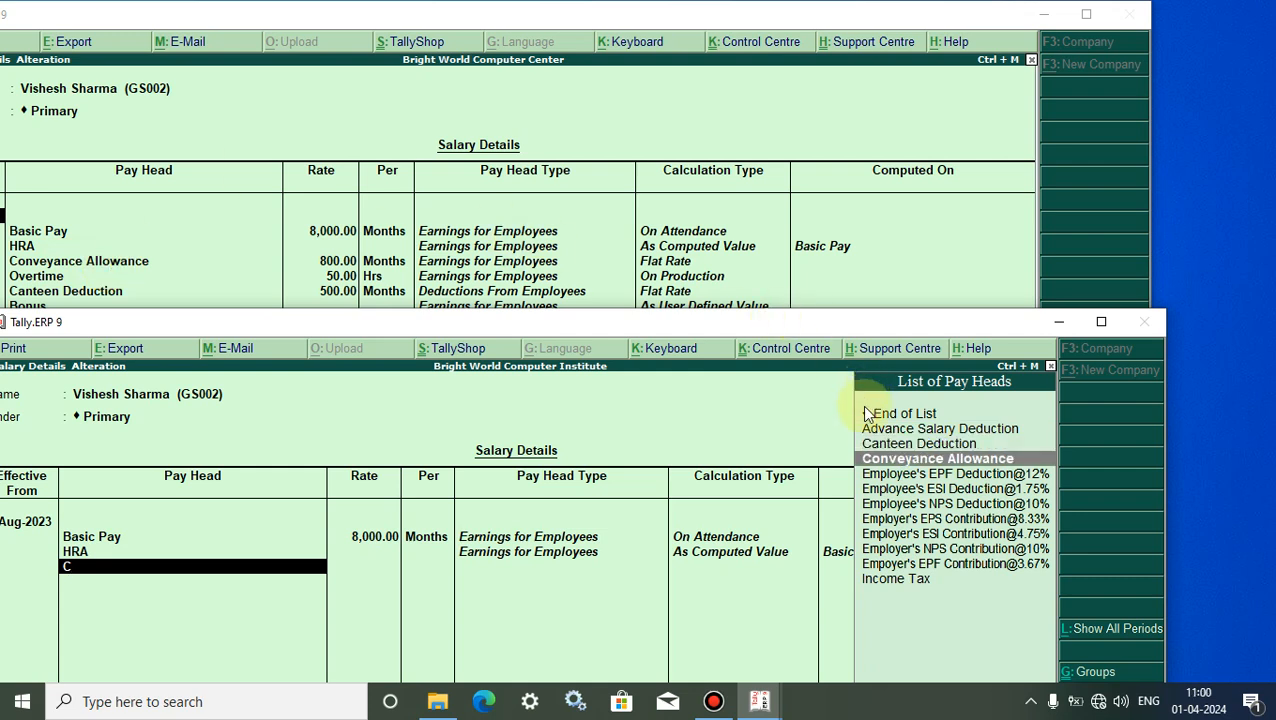
{"action": "left_click", "coordinate": [897, 460]}
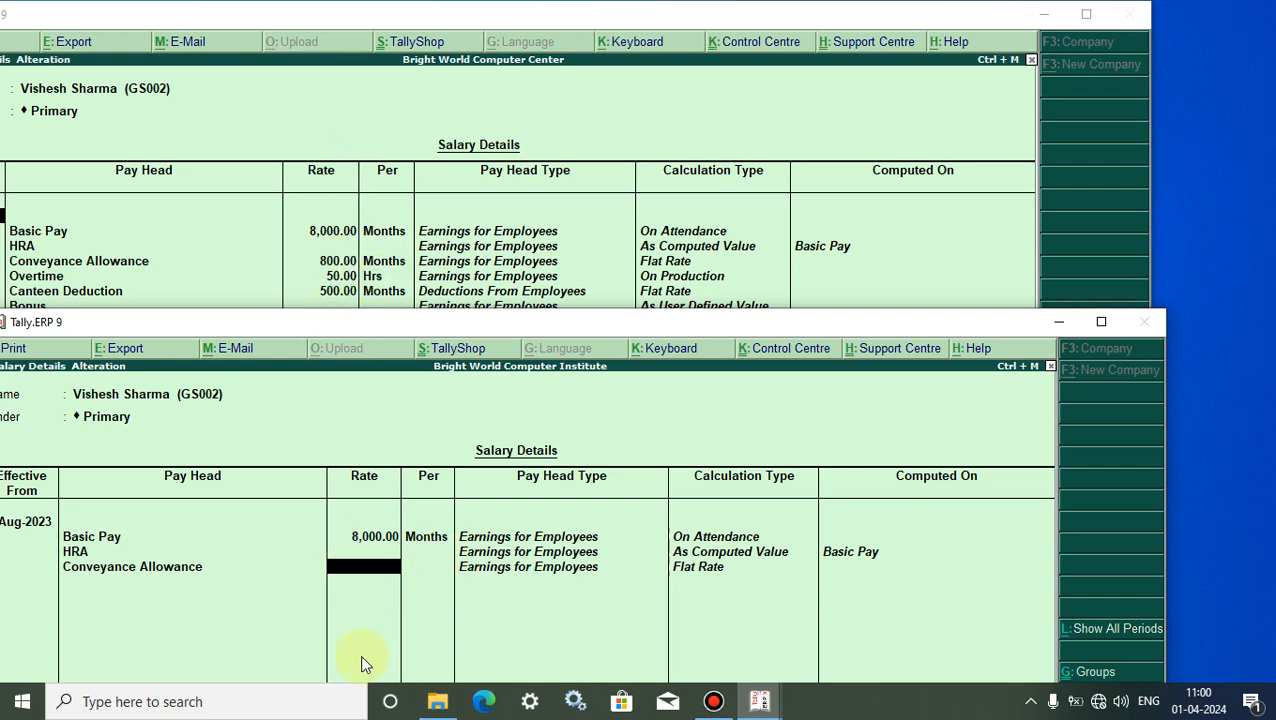
{"action": "type", "text": "800"}
{"action": "key", "text": "Return"}
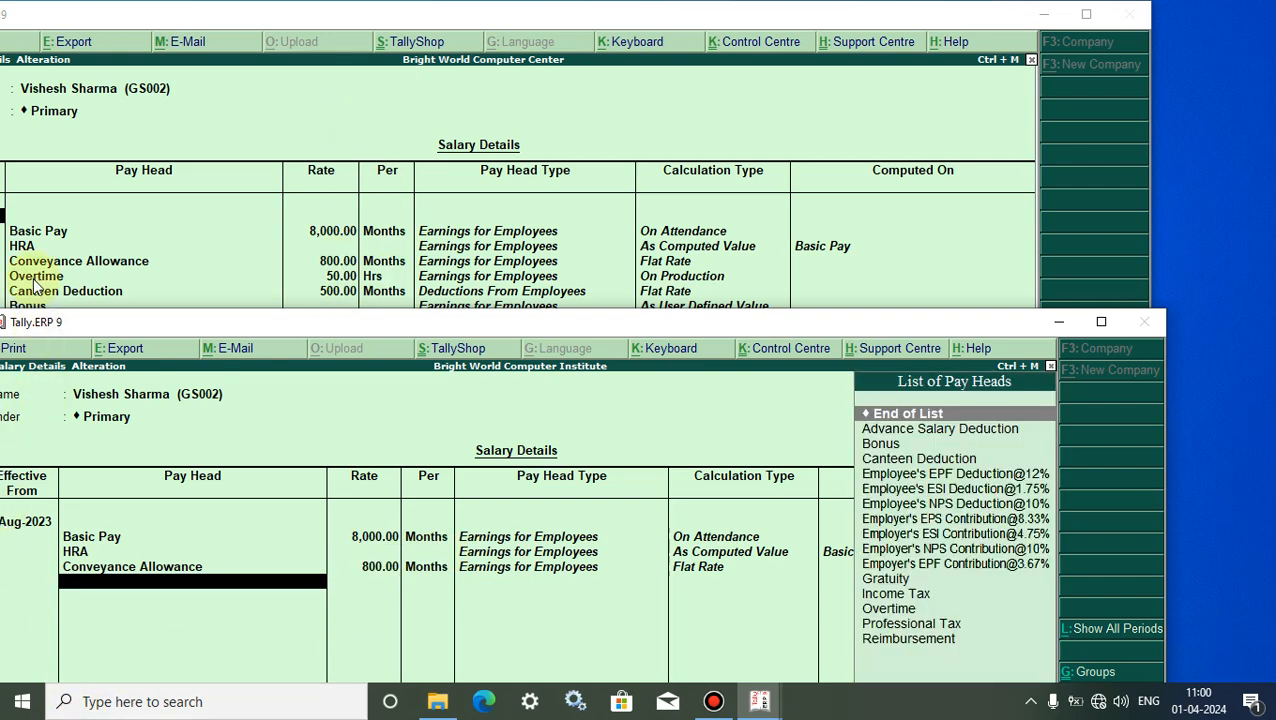
Add the Overtime pay head at a rate of 50 per hrs
{"action": "type", "text": "O"}
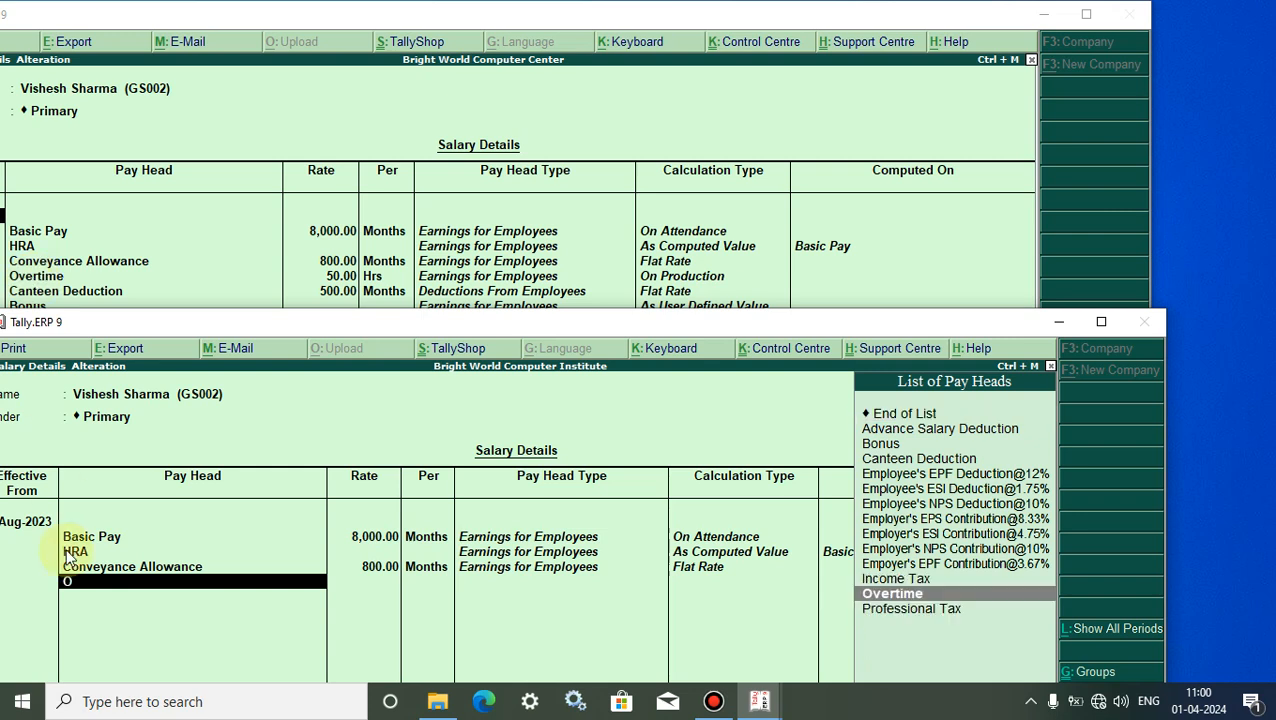
{"action": "key", "text": "Return"}
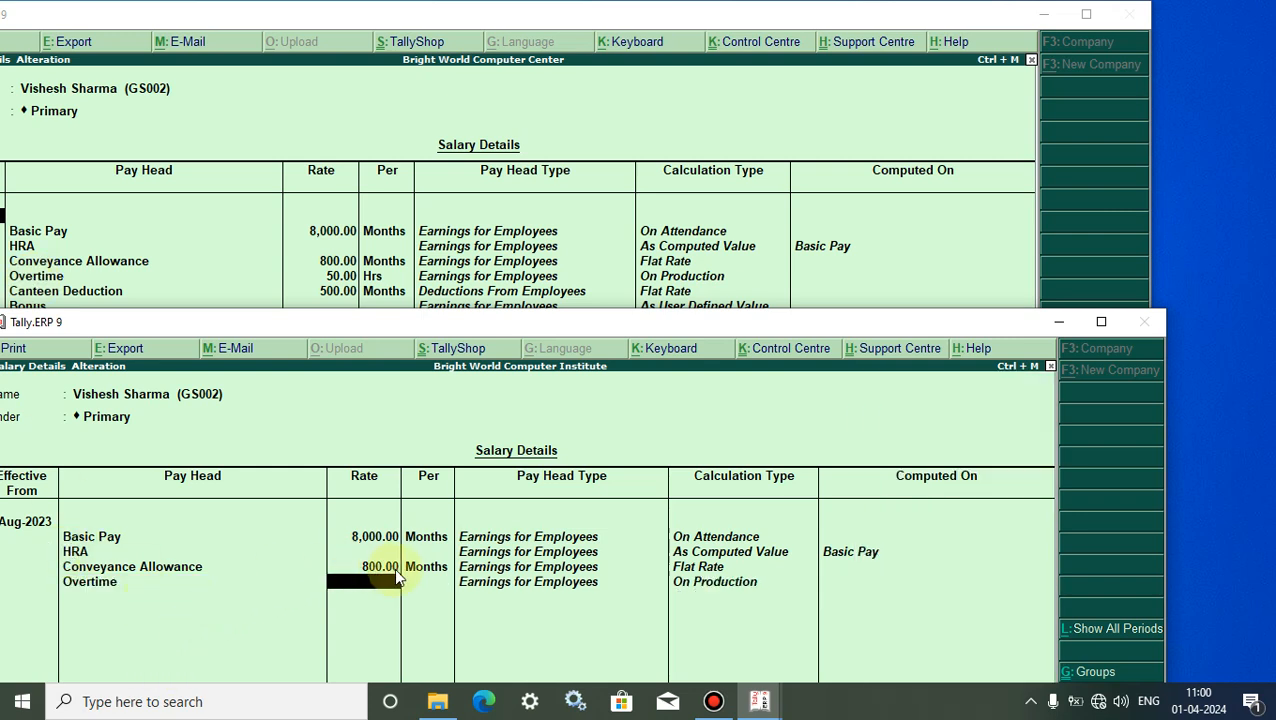
{"action": "type", "text": "50"}
{"action": "key", "text": "Return"}
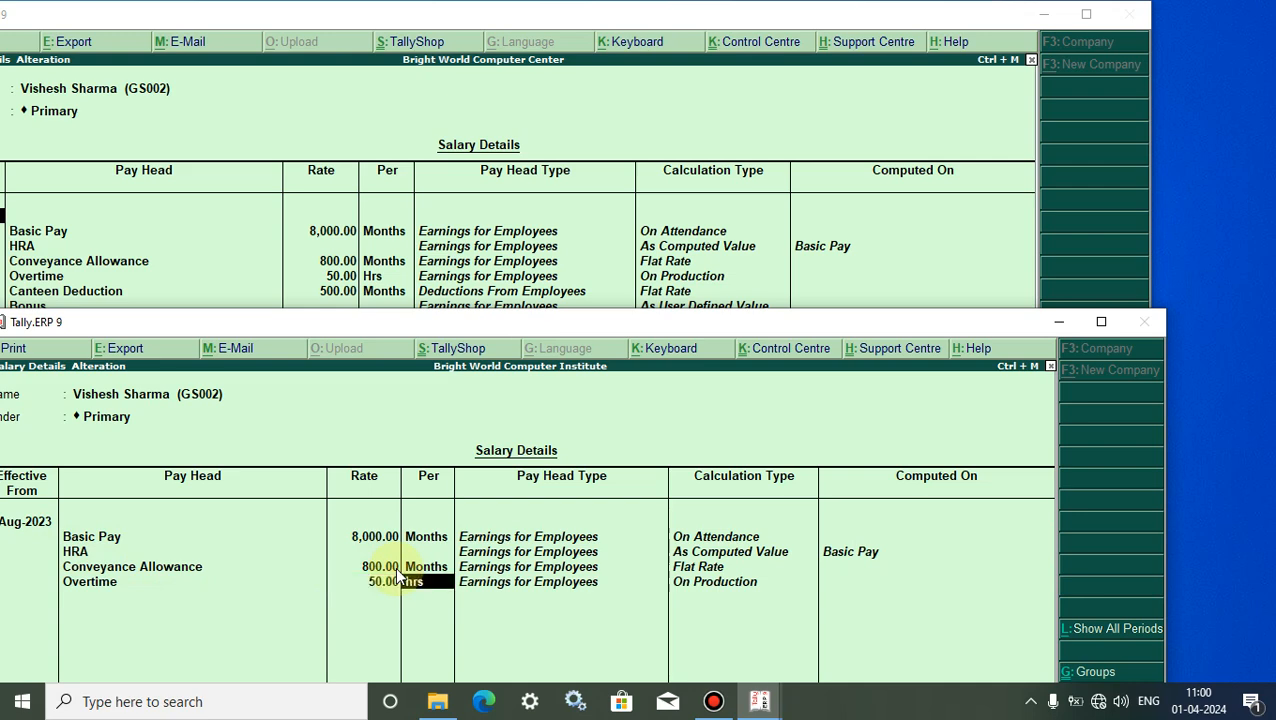
{"action": "type", "text": "hrs"}
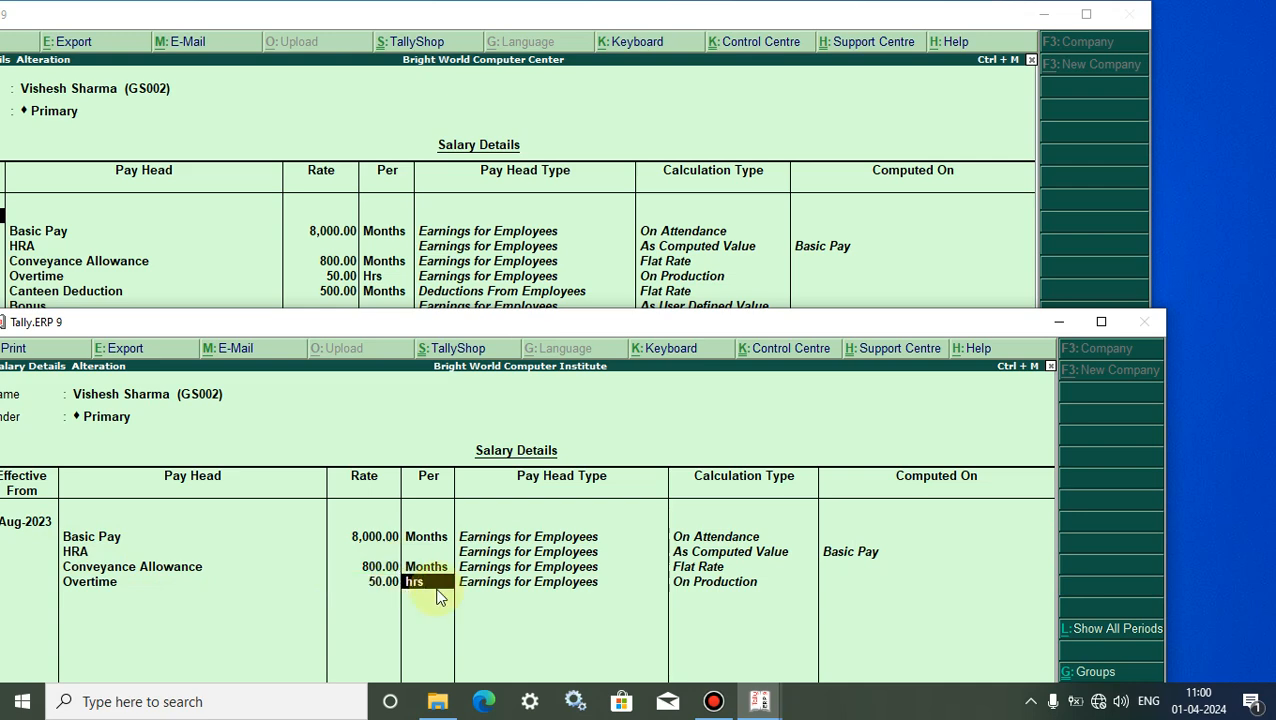
{"action": "key", "text": "Return"}
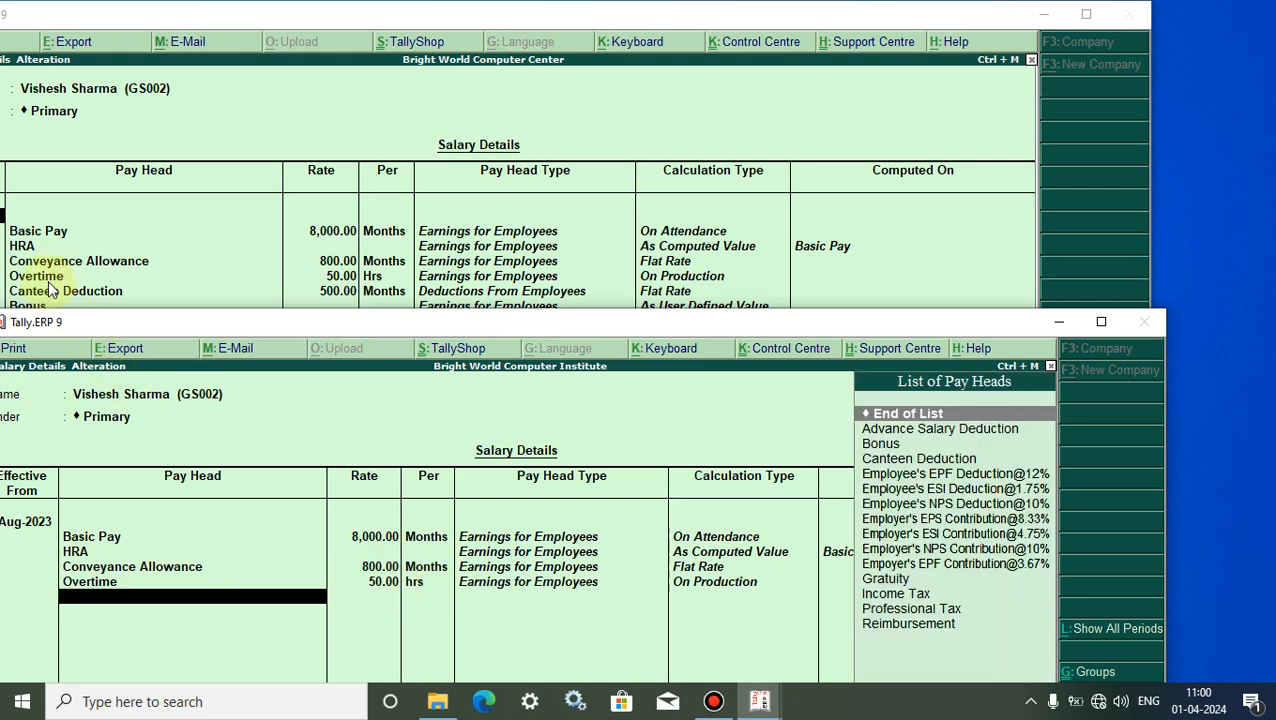
Add the Canteen Deduction pay head at a rate of 500
{"action": "type", "text": "C"}
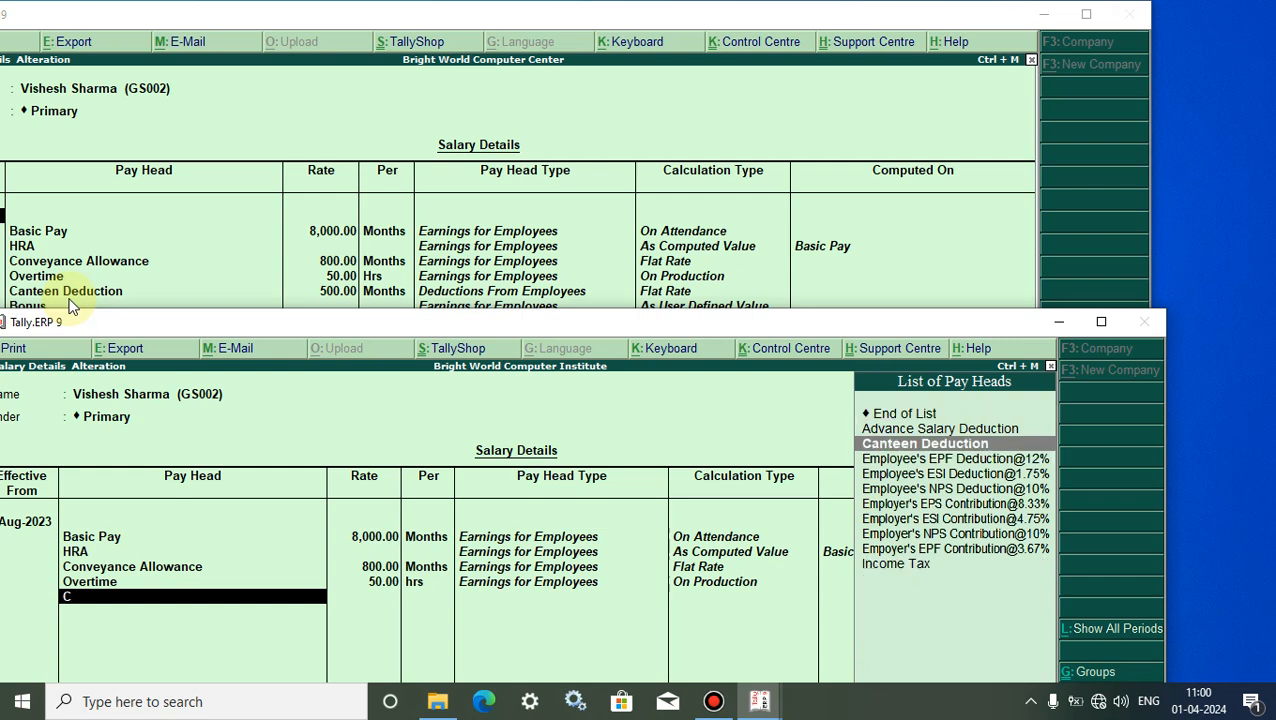
{"action": "left_click", "coordinate": [936, 445]}
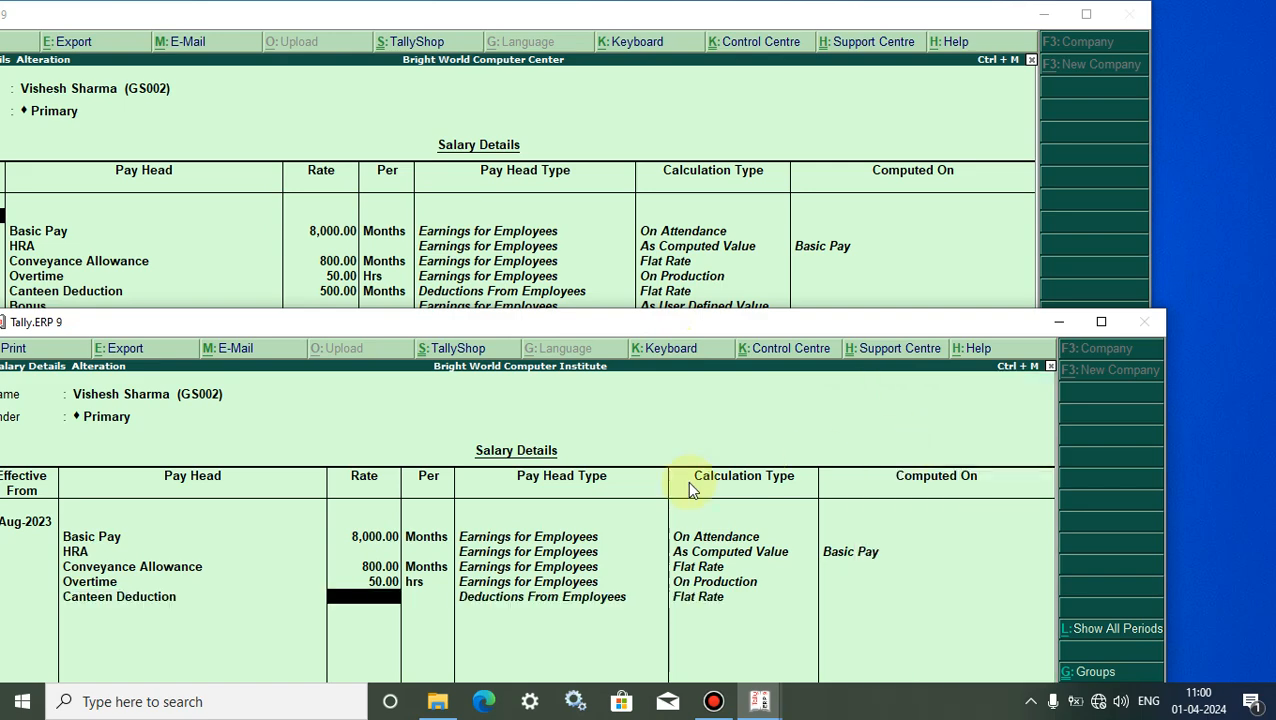
{"action": "type", "text": "500"}
{"action": "key", "text": "Return"}
{"action": "key", "text": "Return"}
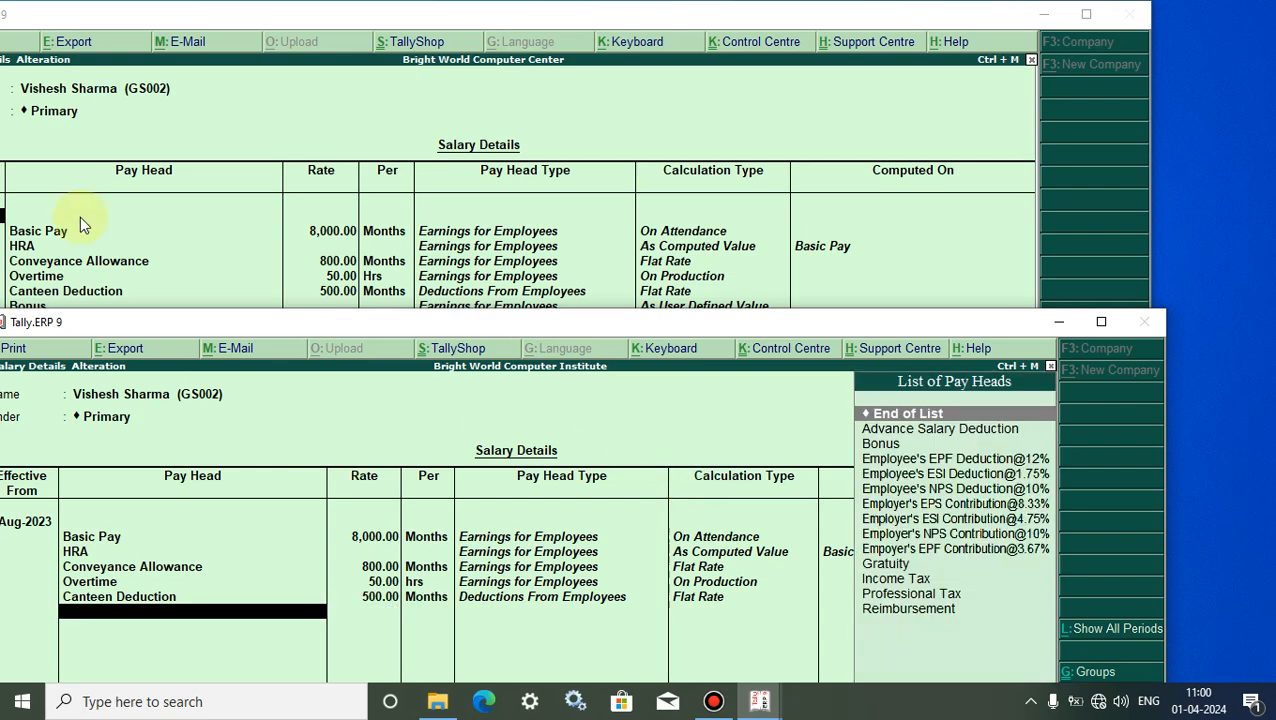
Lower the entry window to uncover the reference company's next pay head row, and add the Bonus pay head
{"action": "left_click_drag", "start_coordinate": [102, 323], "coordinate": [106, 331]}
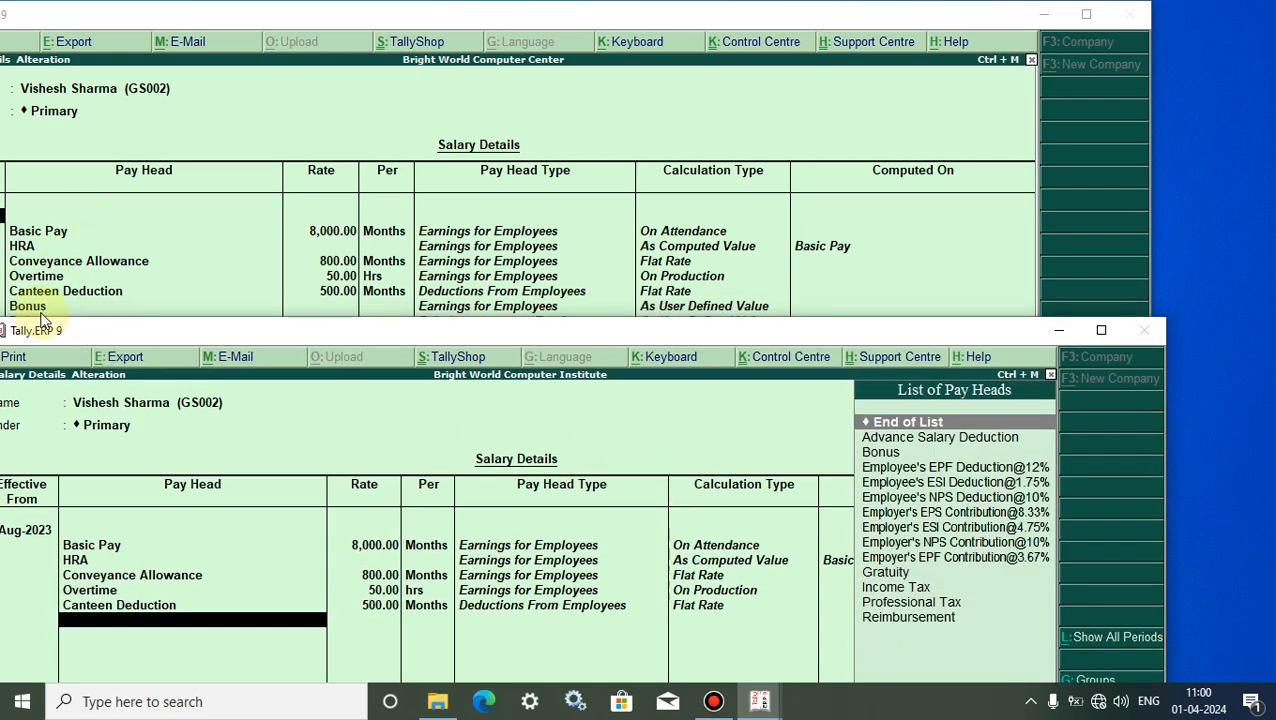
{"action": "type", "text": "B"}
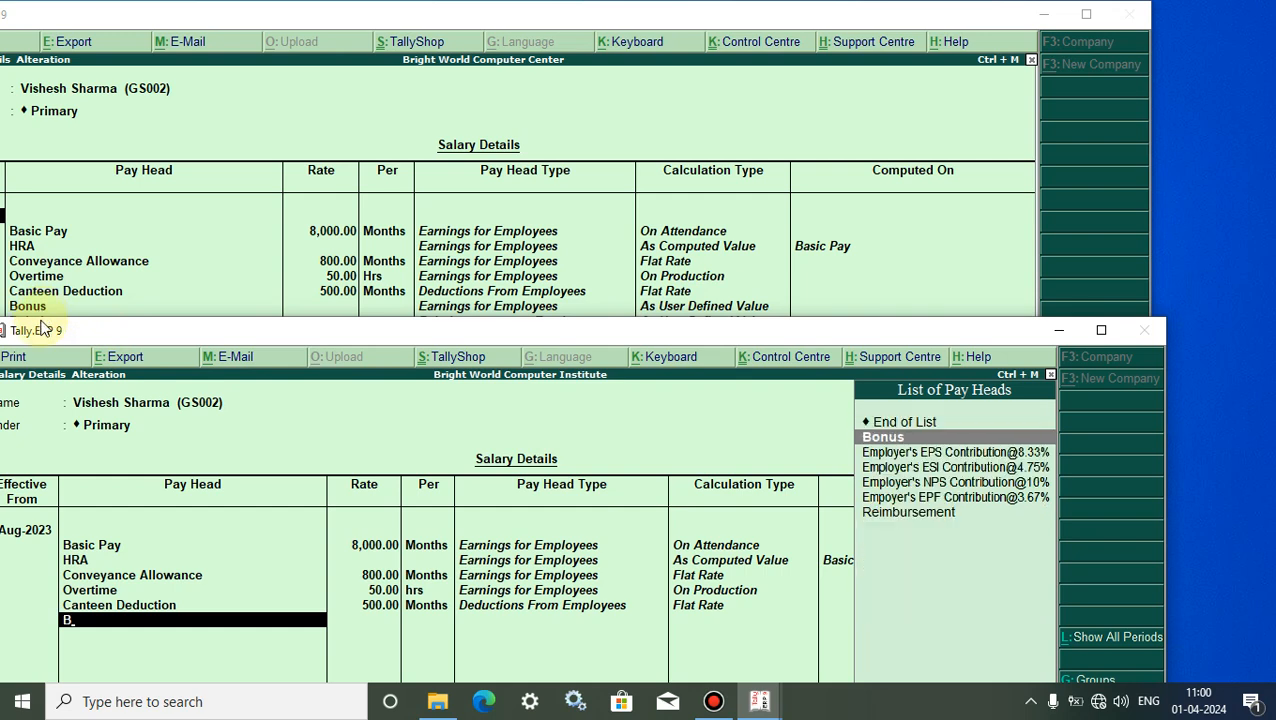
{"action": "left_click", "coordinate": [902, 438]}
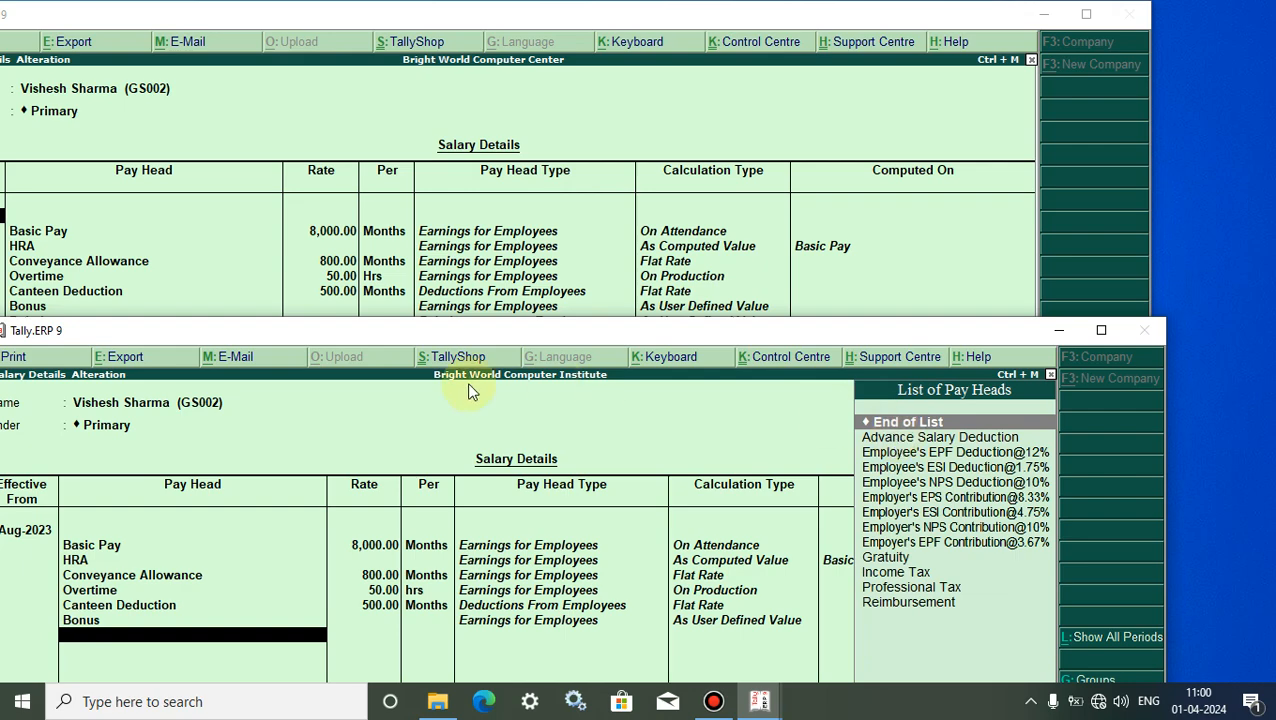
Add the Reimbursement and Professional Tax pay heads below Bonus, uncovering the matching reference rows
{"action": "left_click_drag", "start_coordinate": [466, 340], "coordinate": [468, 359]}
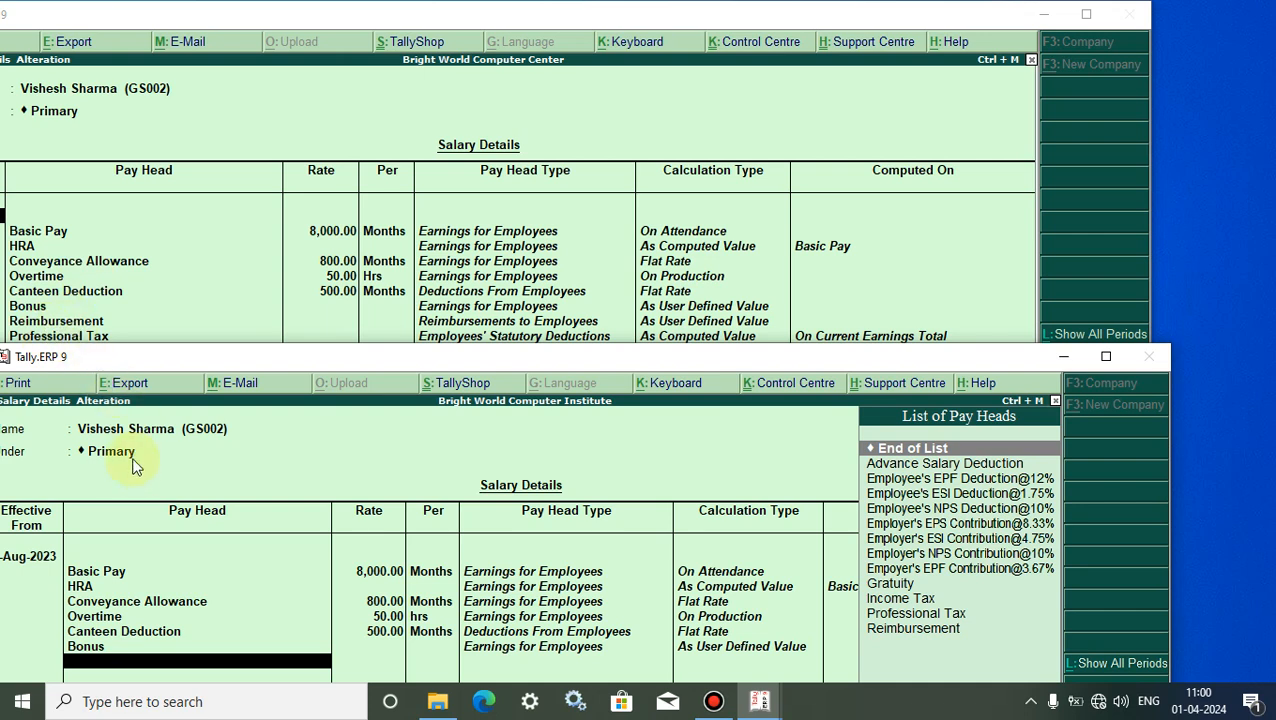
{"action": "type", "text": "R"}
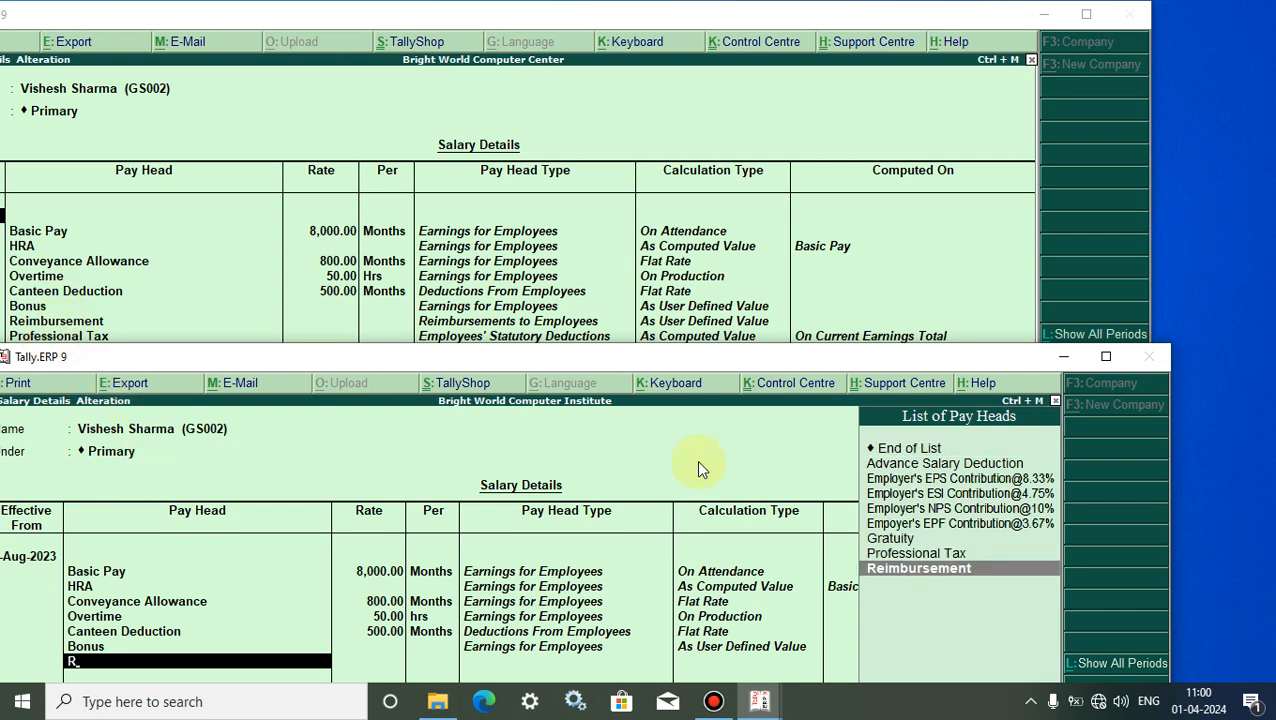
{"action": "key", "text": "Return"}
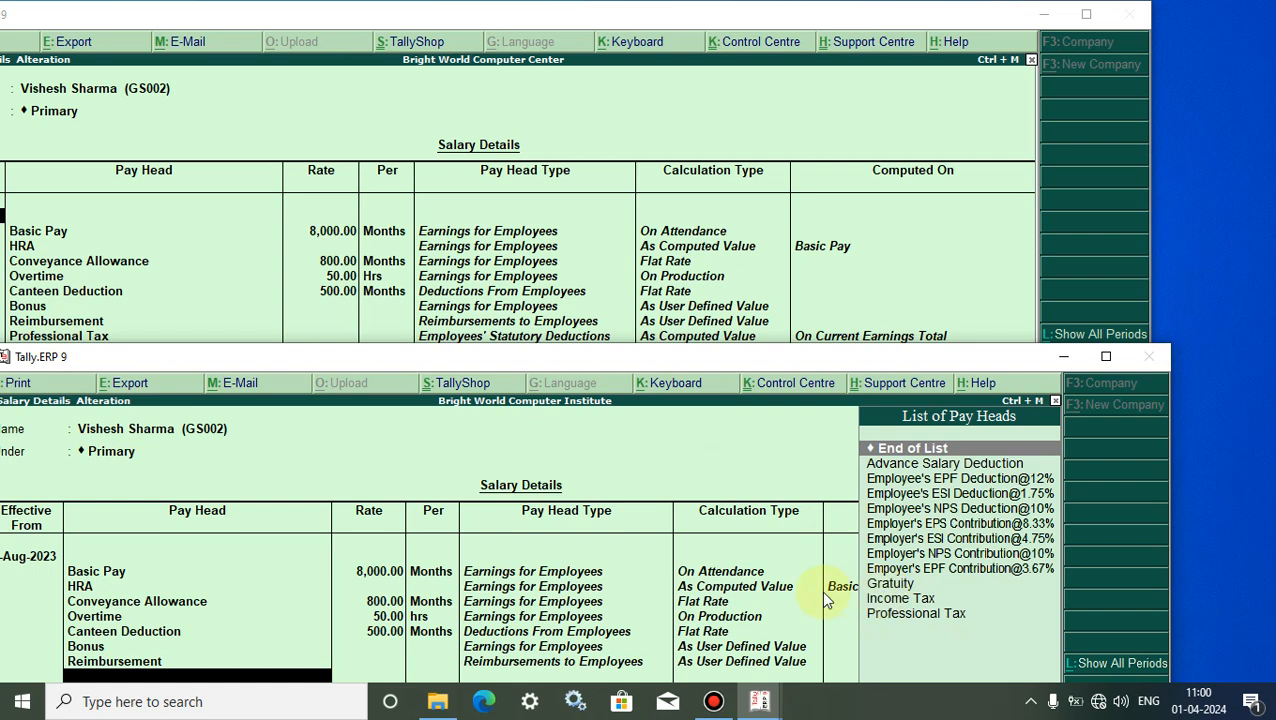
{"action": "type", "text": "P"}
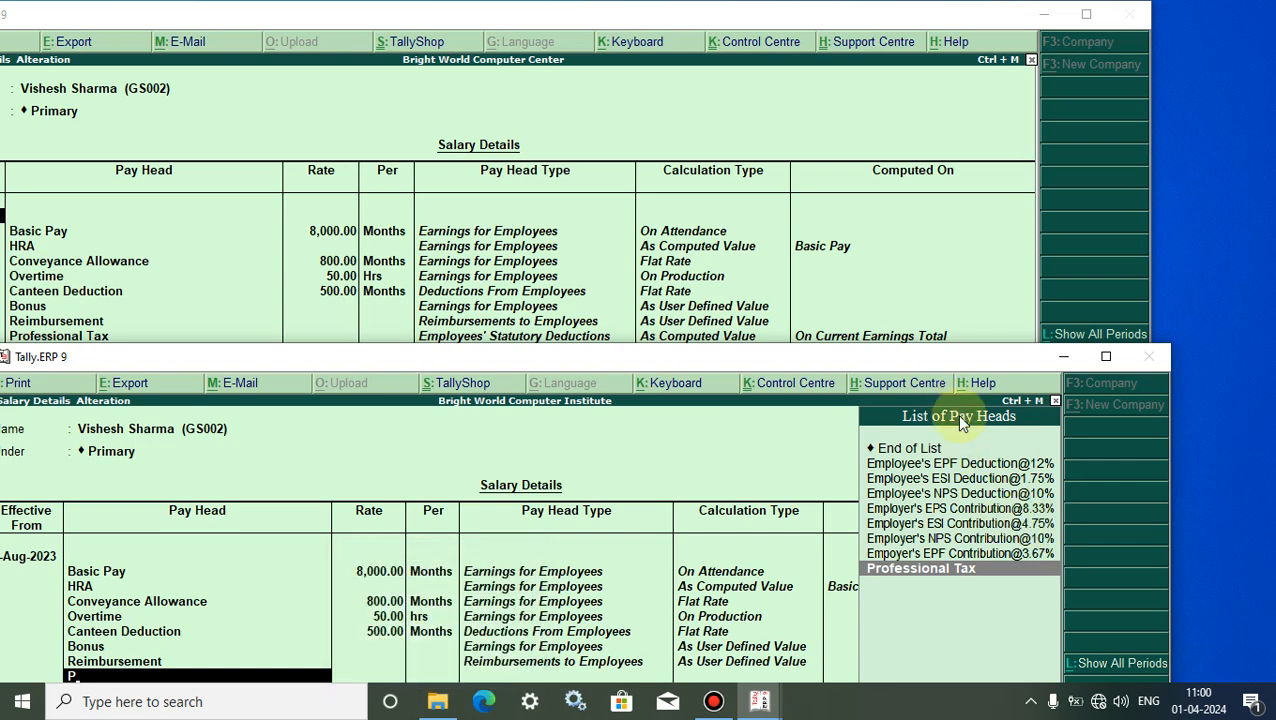
{"action": "left_click", "coordinate": [957, 572]}
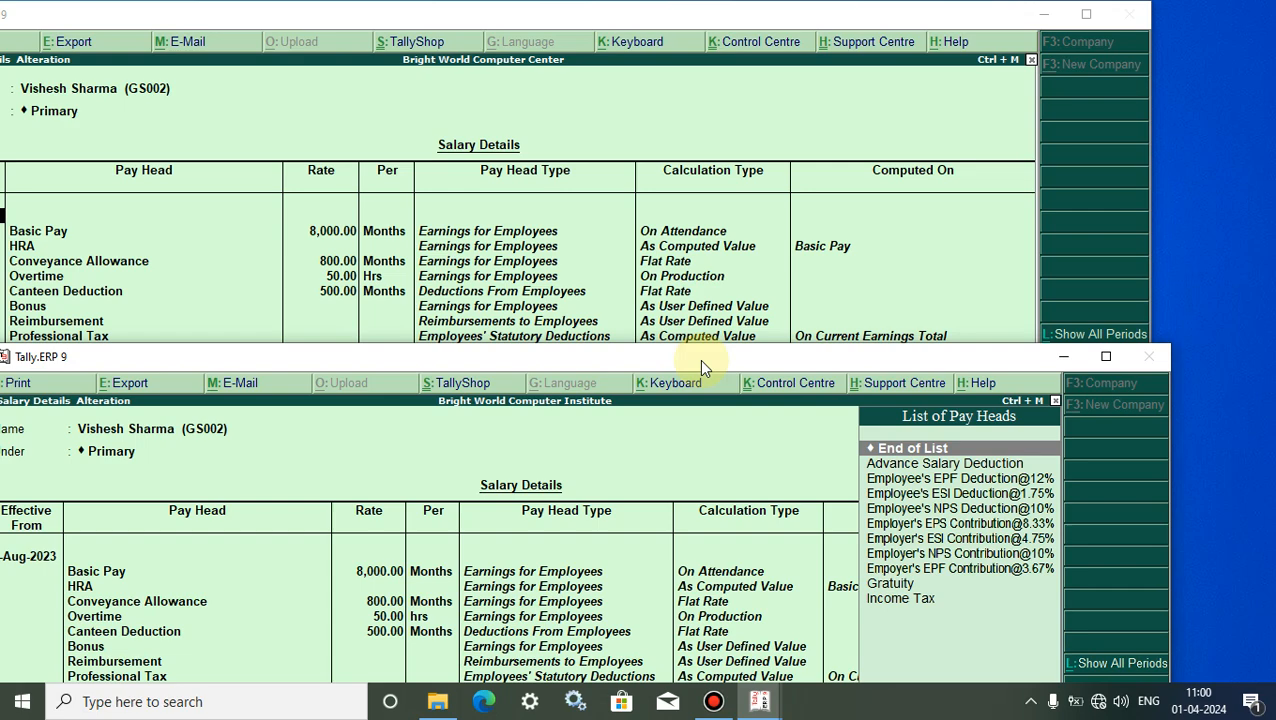
Reposition the Bright World Computer Institute window beside the reference company's full pay head column so both lists can be compared
{"action": "left_click", "coordinate": [614, 24]}
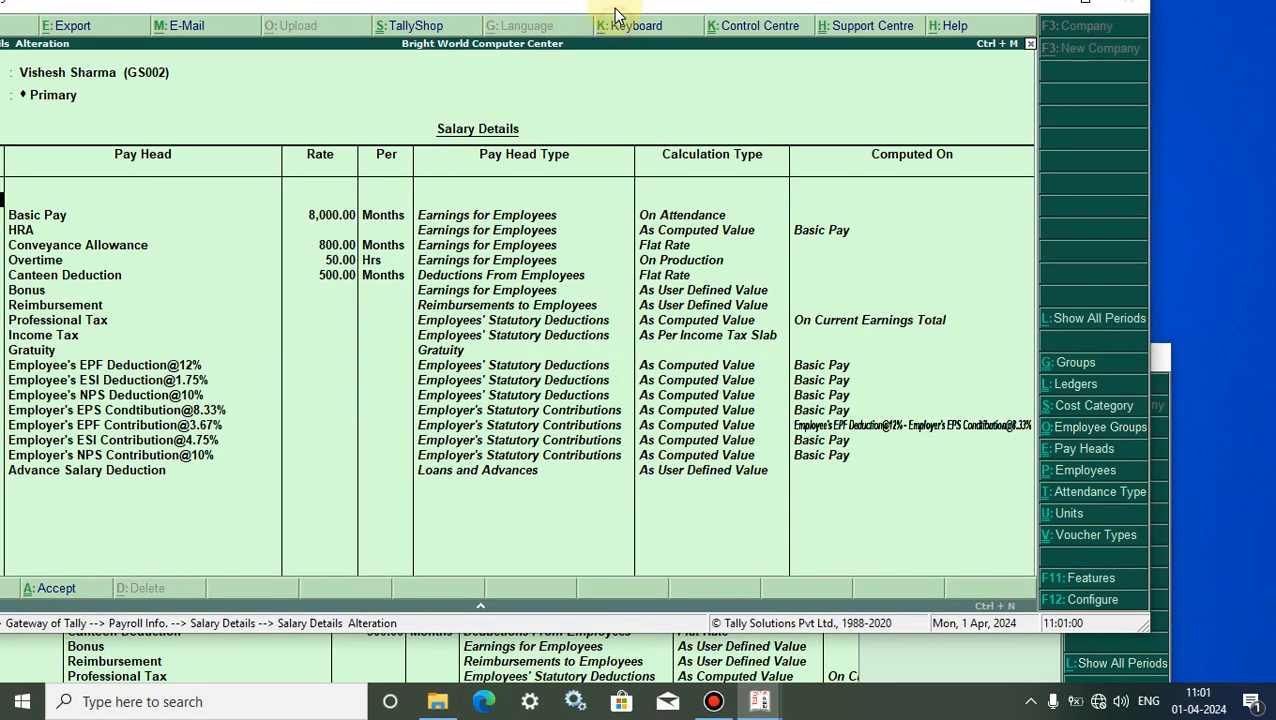
{"action": "left_click", "coordinate": [915, 669]}
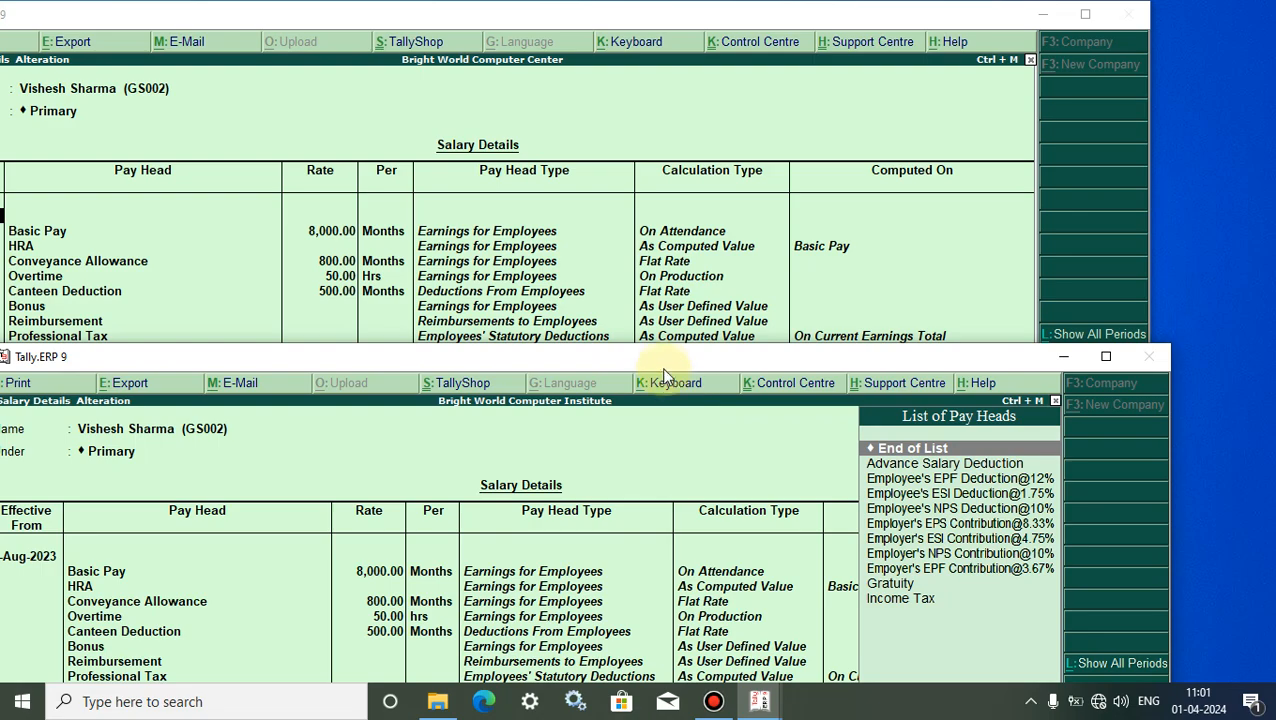
{"action": "left_click_drag", "start_coordinate": [656, 360], "coordinate": [830, 62]}
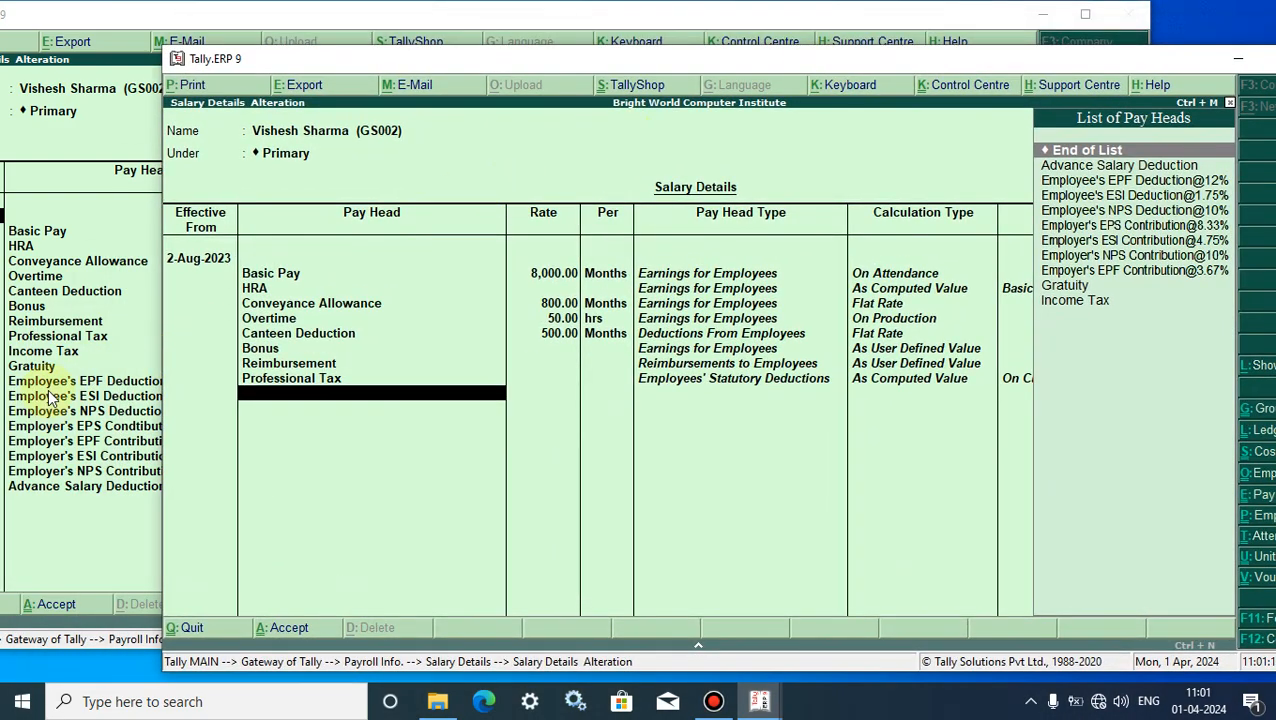
{"action": "left_click_drag", "start_coordinate": [288, 66], "coordinate": [331, 64]}
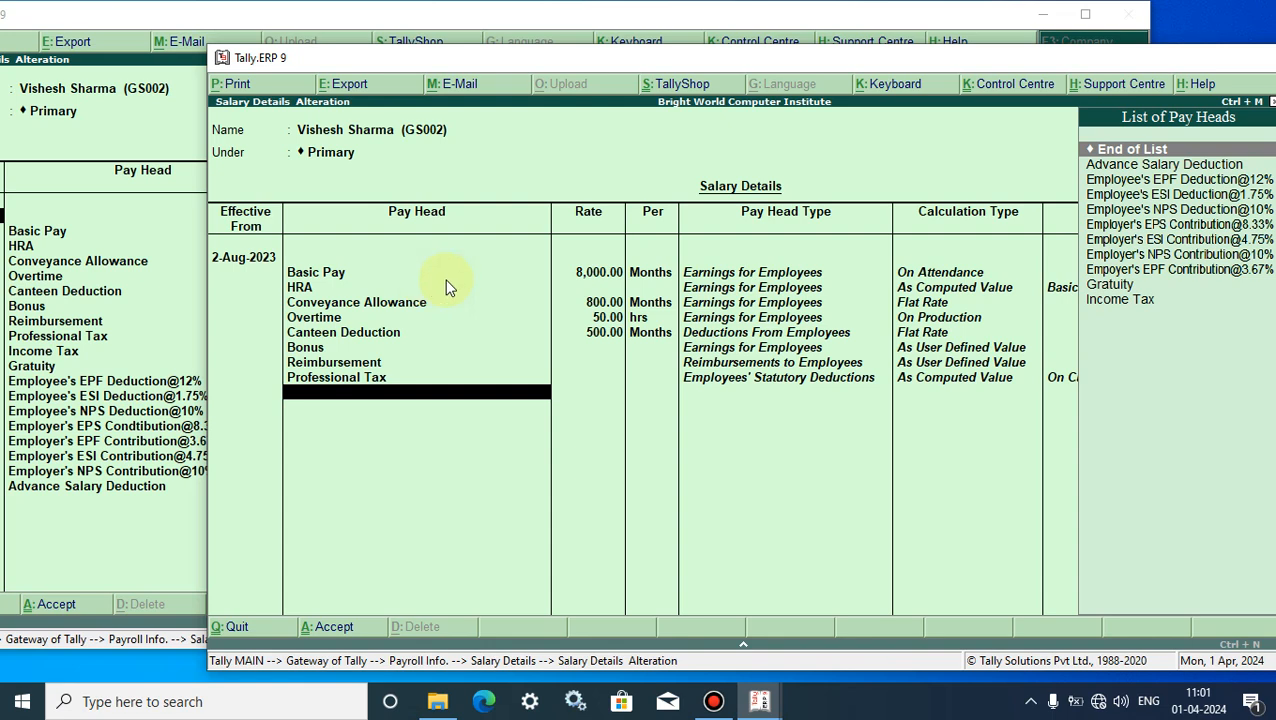
Add the employee deduction pay heads for EPF at 12%, ESI at 1.75% and NPS at 10%
{"action": "left_click", "coordinate": [1186, 182]}
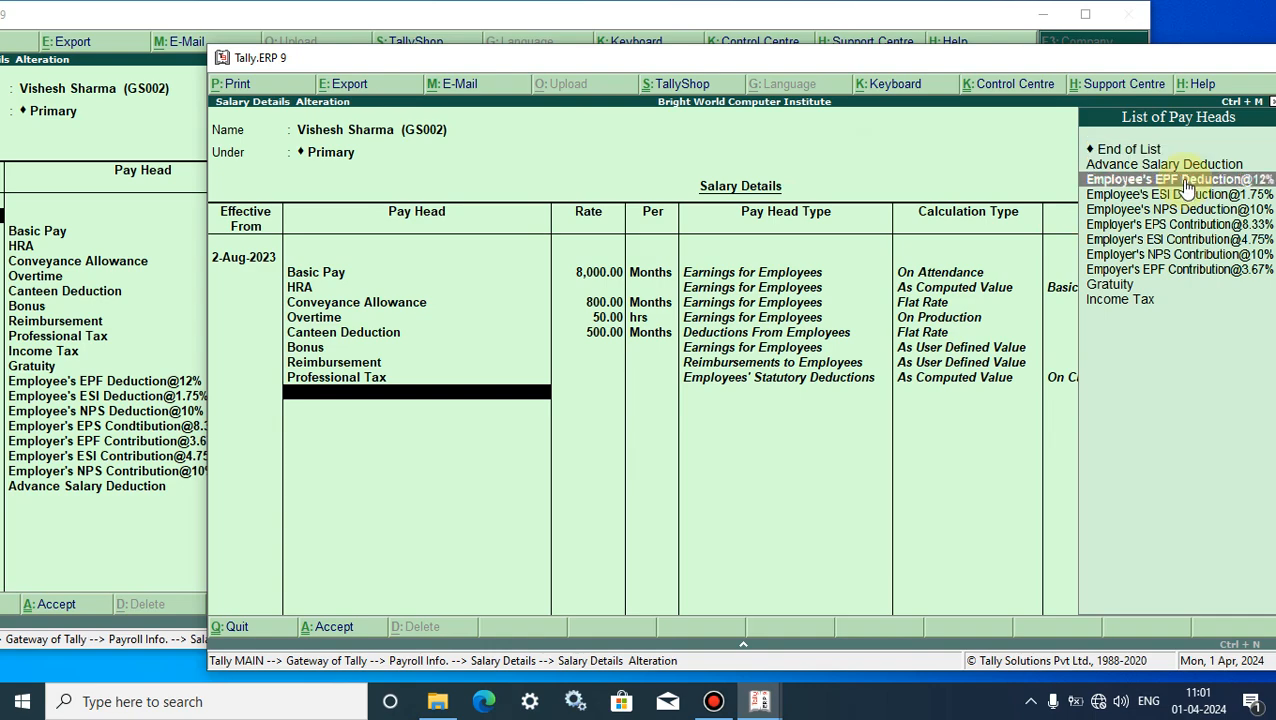
{"action": "left_click", "coordinate": [1186, 183]}
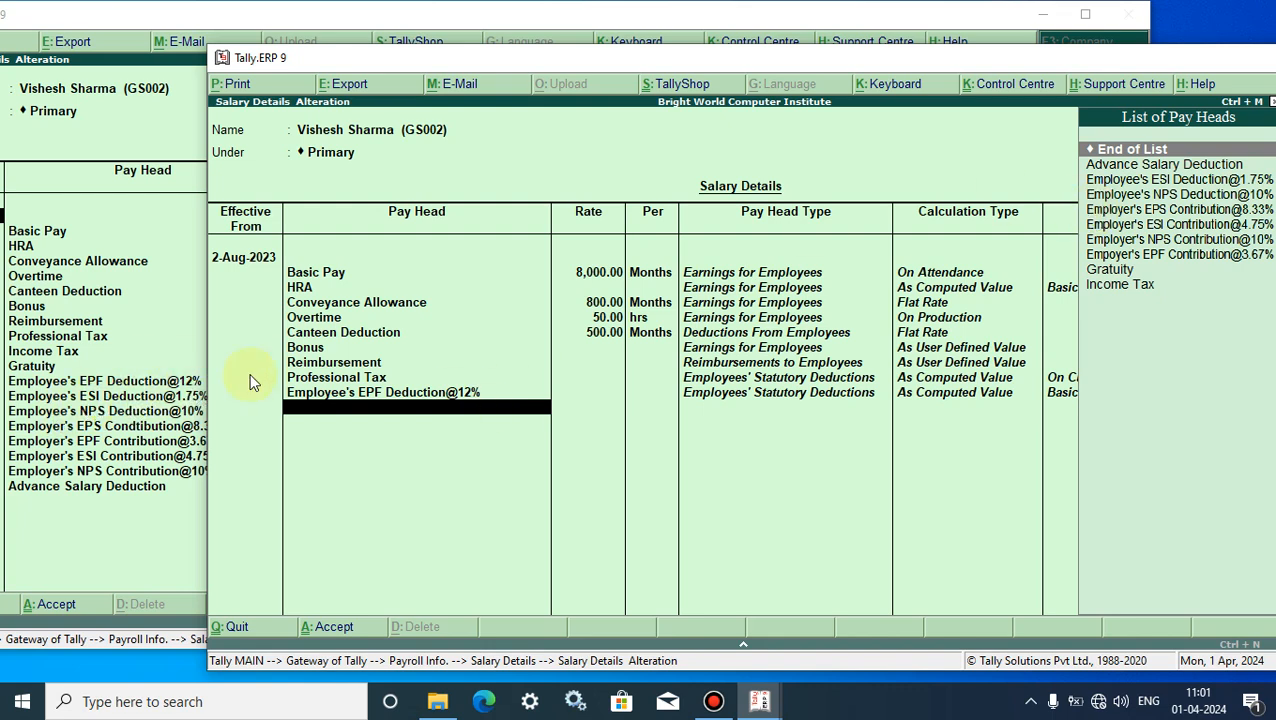
{"action": "left_click", "coordinate": [1132, 180]}
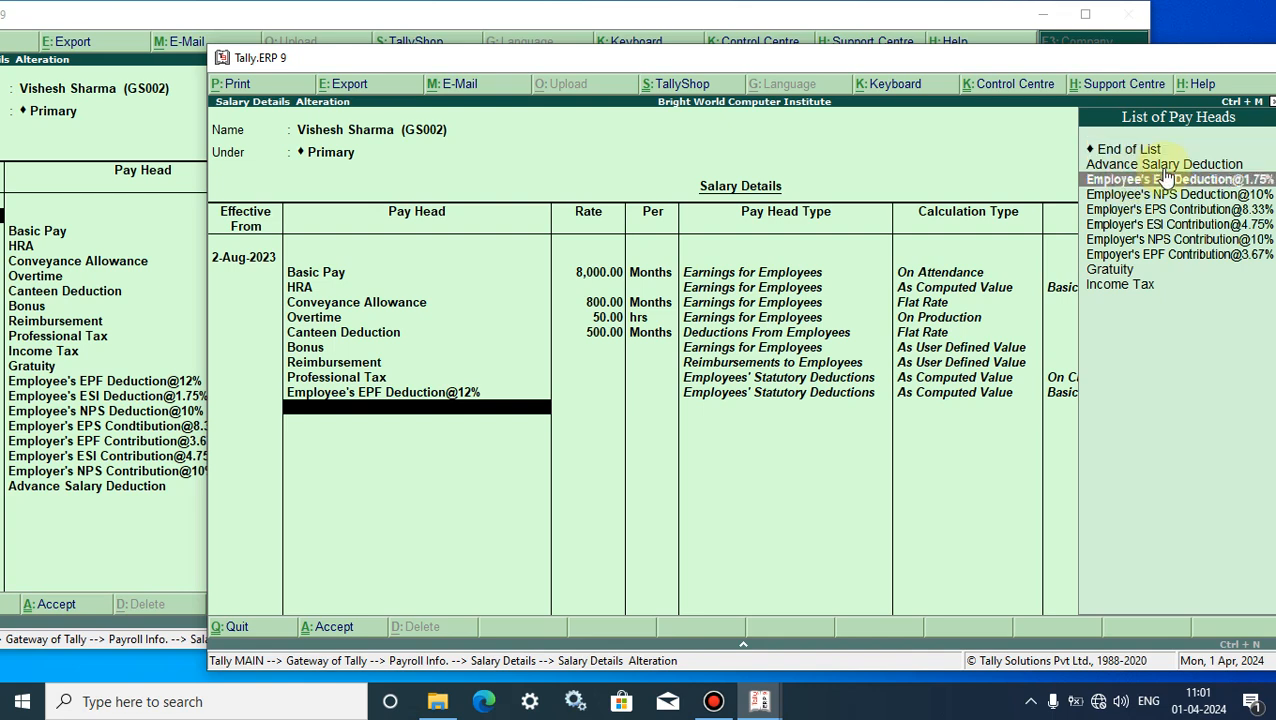
{"action": "left_click", "coordinate": [1245, 188]}
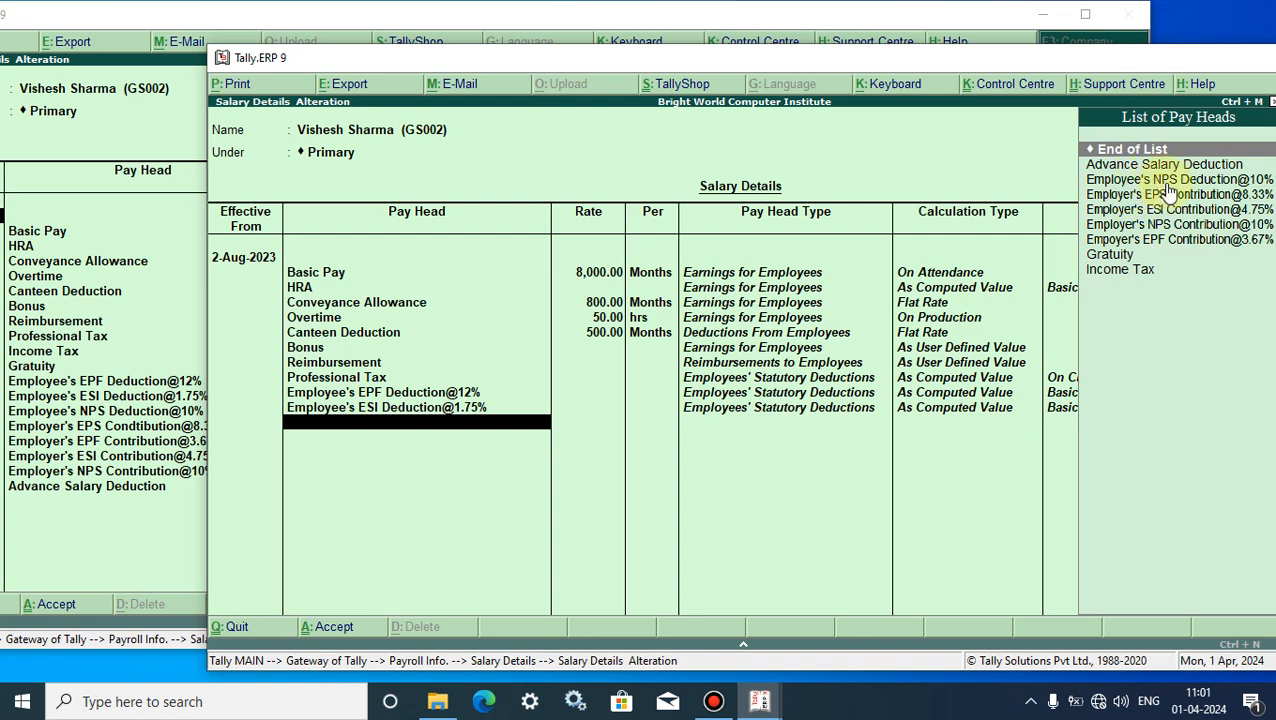
{"action": "left_click", "coordinate": [1205, 182]}
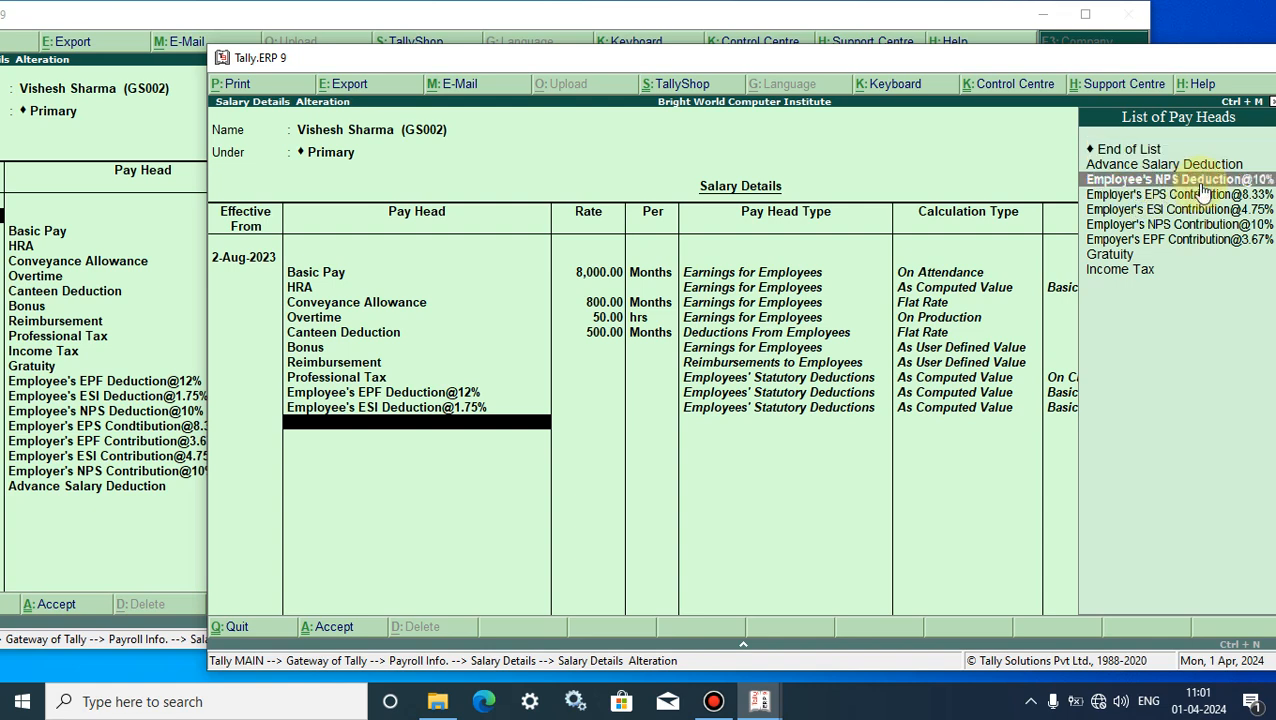
{"action": "left_click", "coordinate": [1205, 182]}
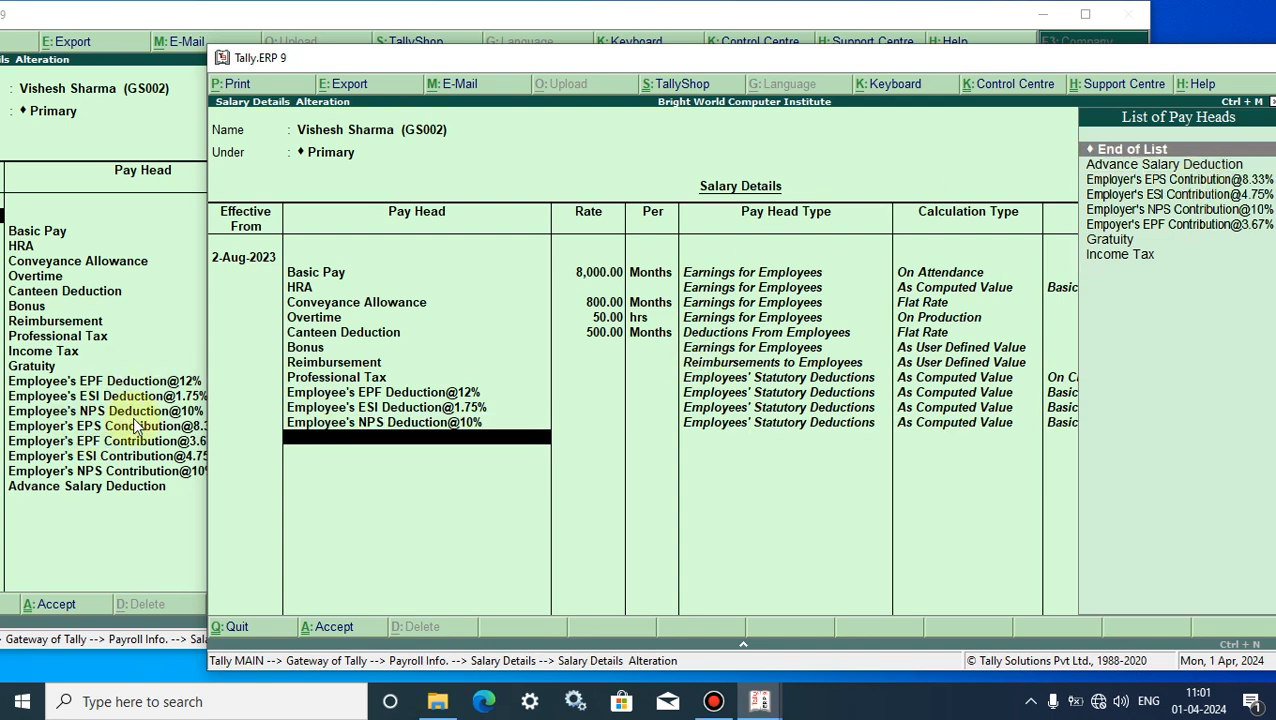
Add the employer contribution pay heads in the order EPS at 8.33%, EPF at 3.67%, ESI at 4.75% and NPS at 10%
{"action": "left_click", "coordinate": [1155, 186]}
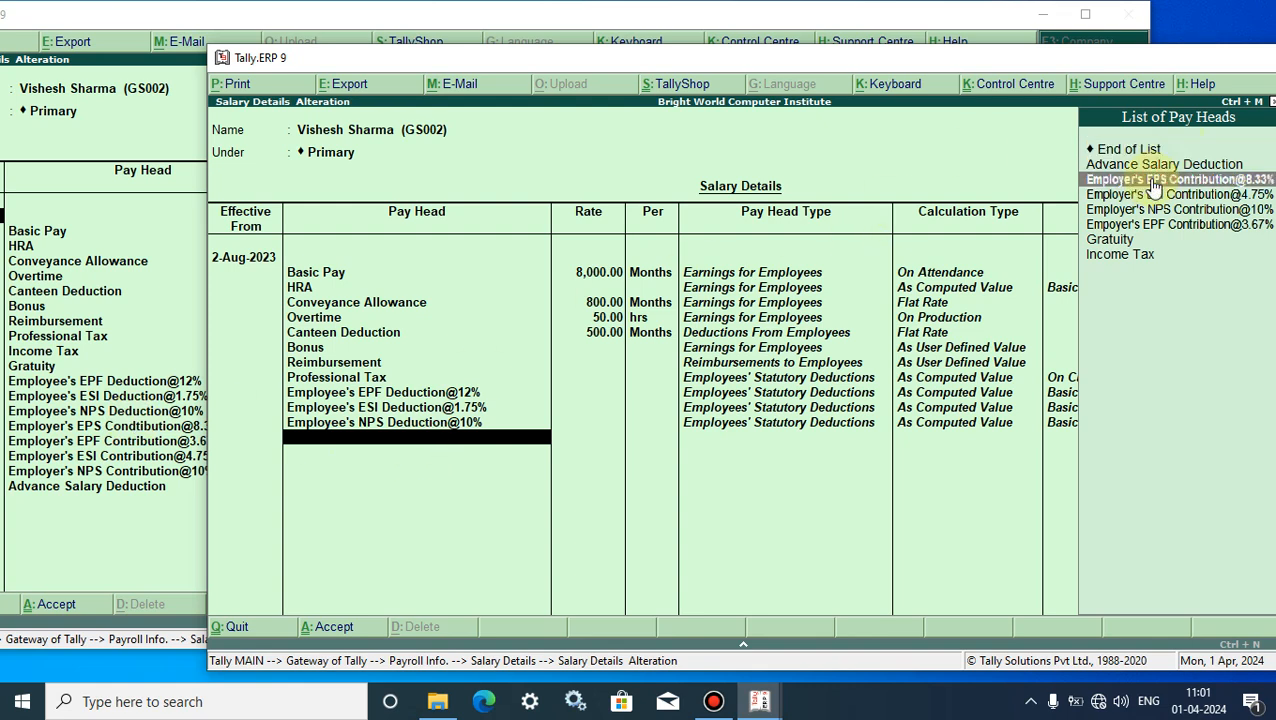
{"action": "left_click", "coordinate": [1155, 186]}
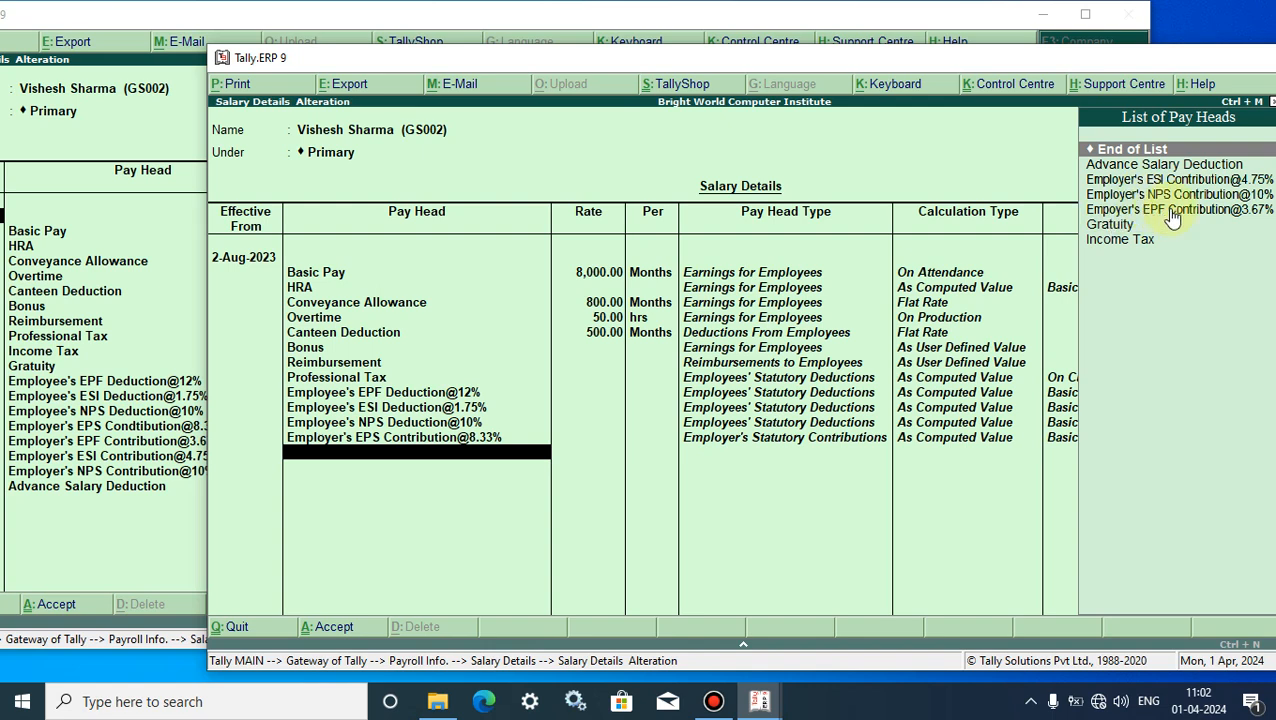
{"action": "left_click", "coordinate": [1240, 215]}
{"action": "left_click", "coordinate": [1240, 215]}
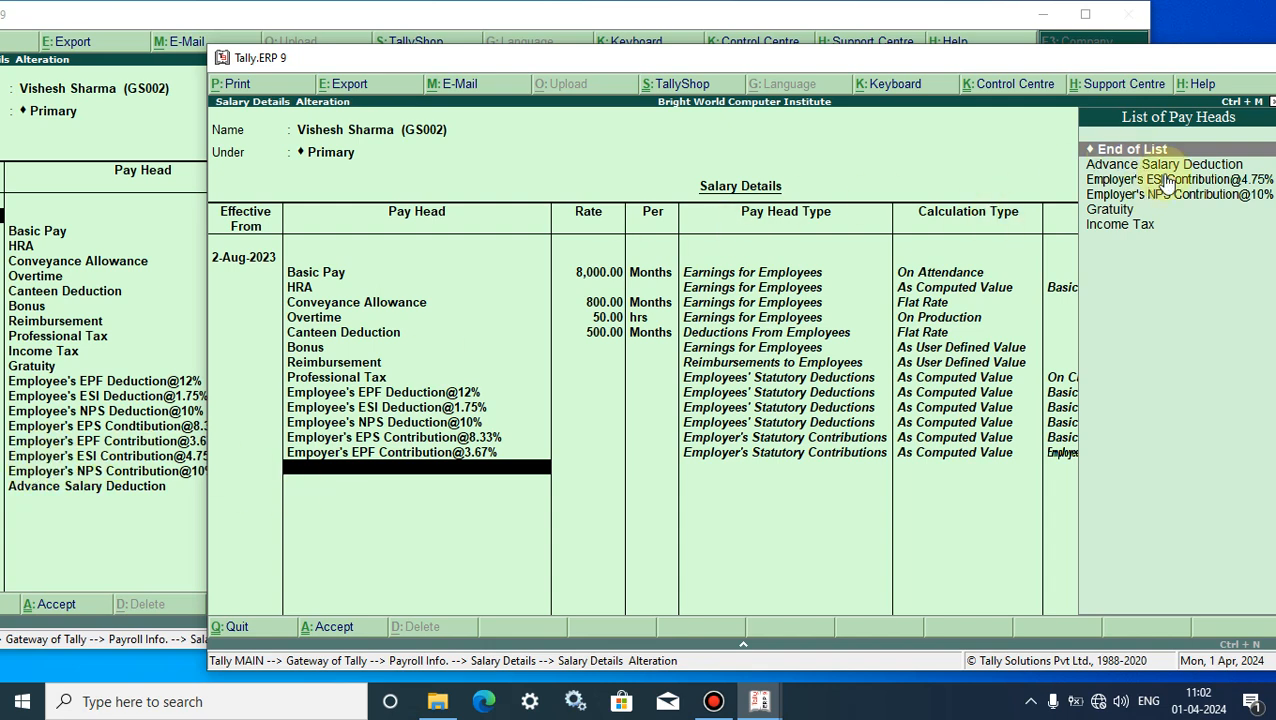
{"action": "left_click", "coordinate": [1228, 181]}
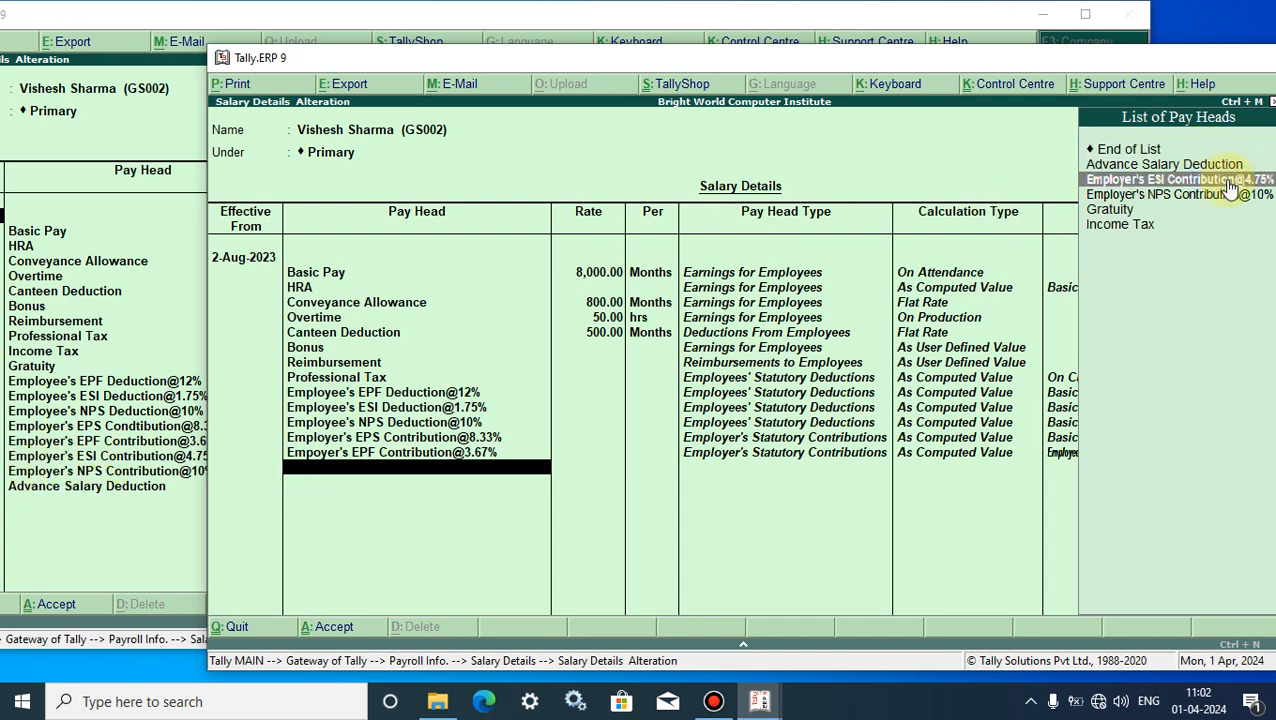
{"action": "left_click", "coordinate": [1228, 188]}
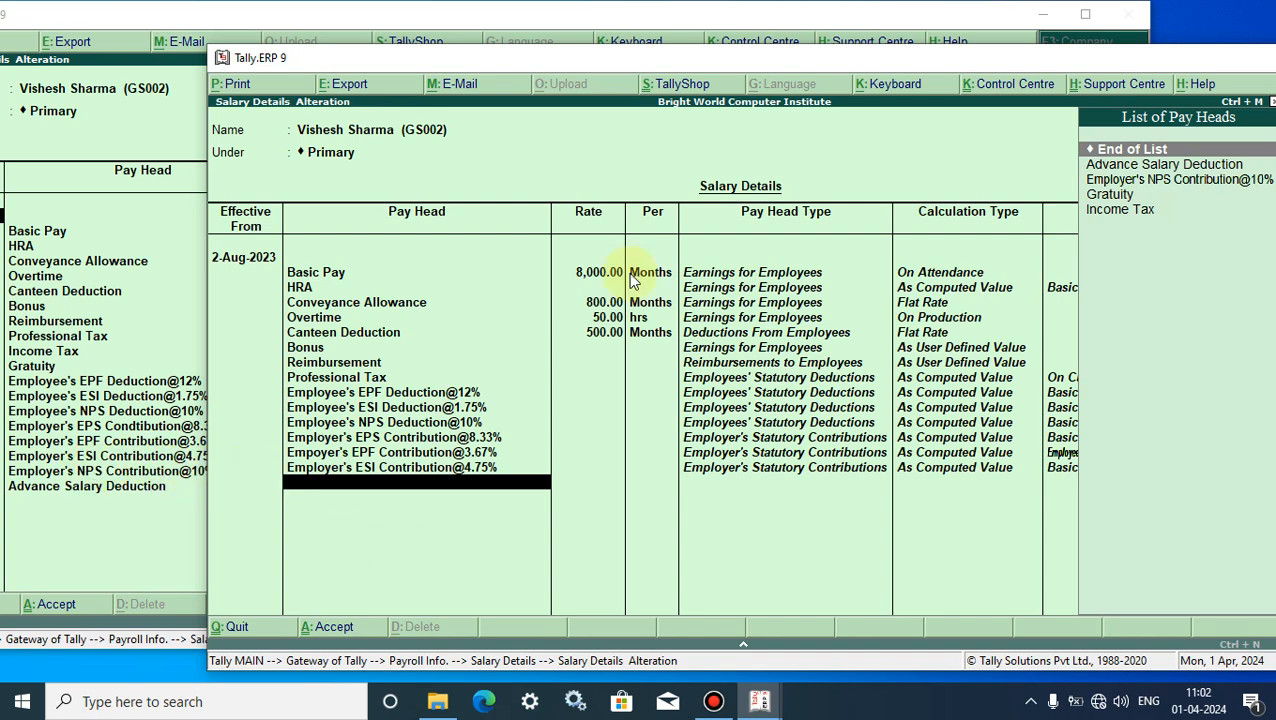
{"action": "left_click", "coordinate": [1155, 182]}
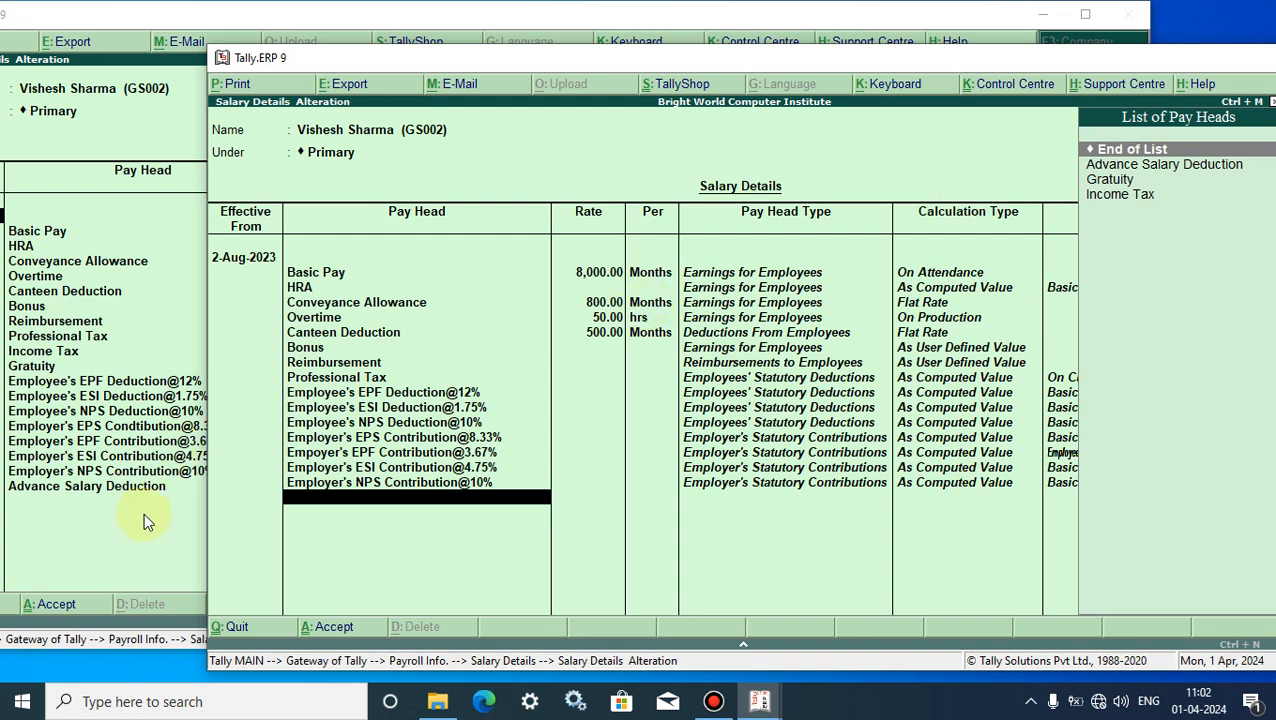
Check the reference pay head order and replace the Employee's EPF Deduction@12% row below Professional Tax with Income Tax
{"action": "left_click", "coordinate": [33, 368]}
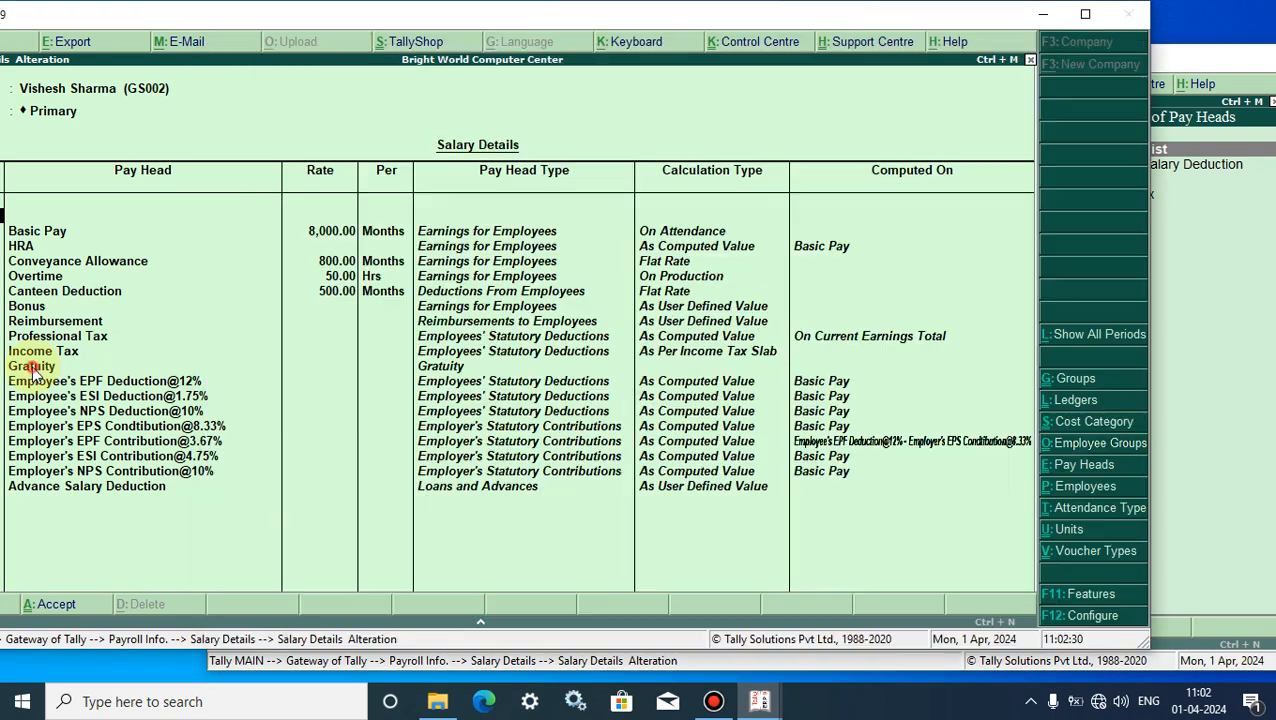
{"action": "left_click", "coordinate": [1205, 413]}
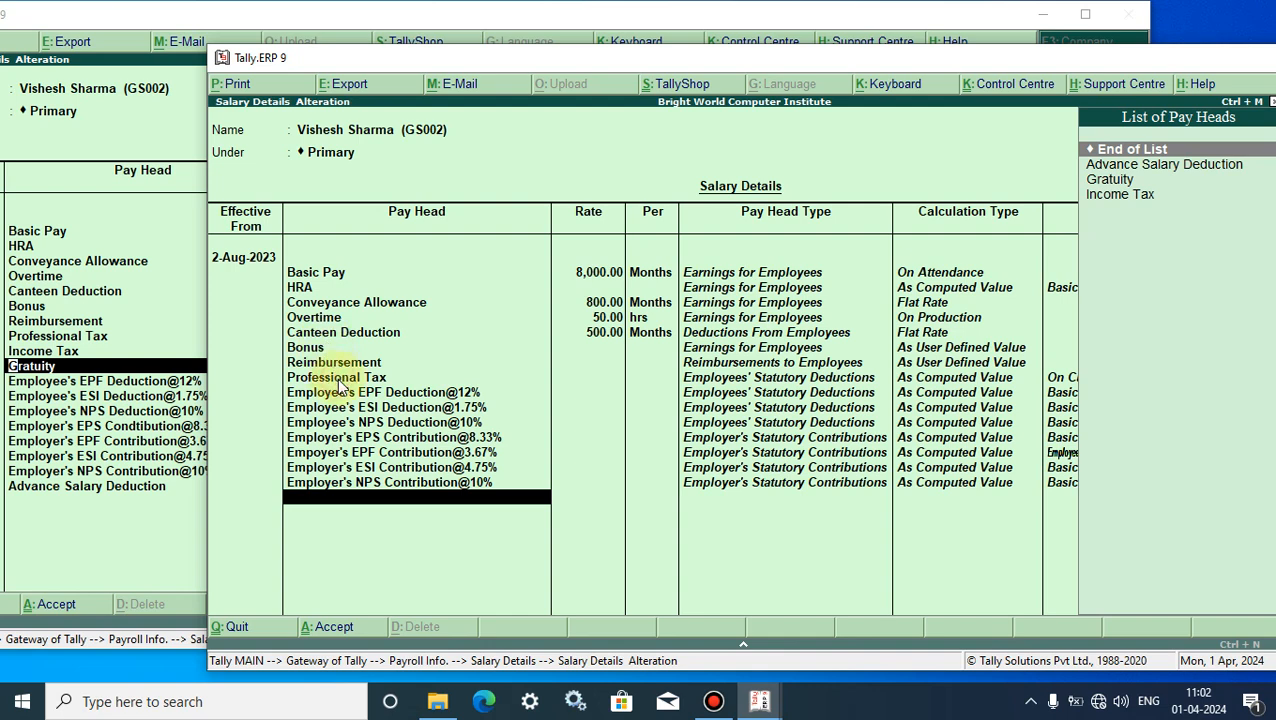
{"action": "key", "text": "Up"}
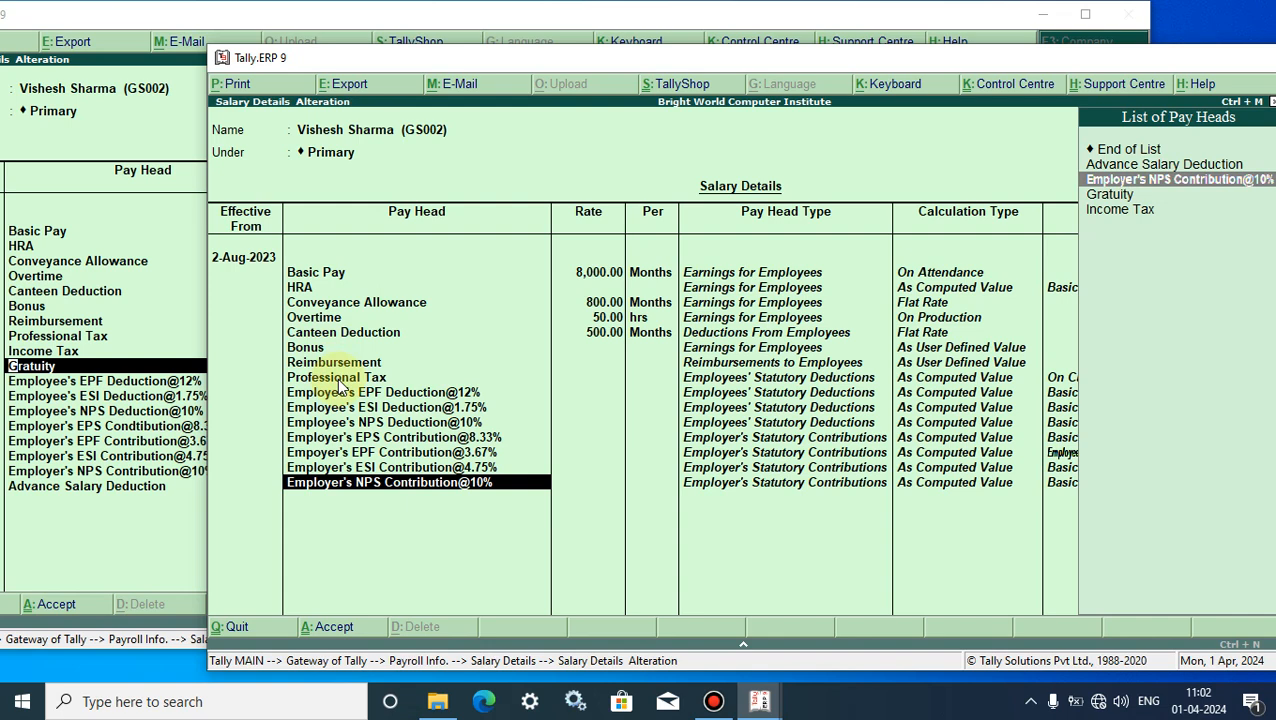
{"action": "key", "text": "Up"}
{"action": "key", "text": "Up"}
{"action": "key", "text": "Up"}
{"action": "key", "text": "Up"}
{"action": "key", "text": "Up"}
{"action": "key", "text": "Up"}
{"action": "key", "text": "Up"}
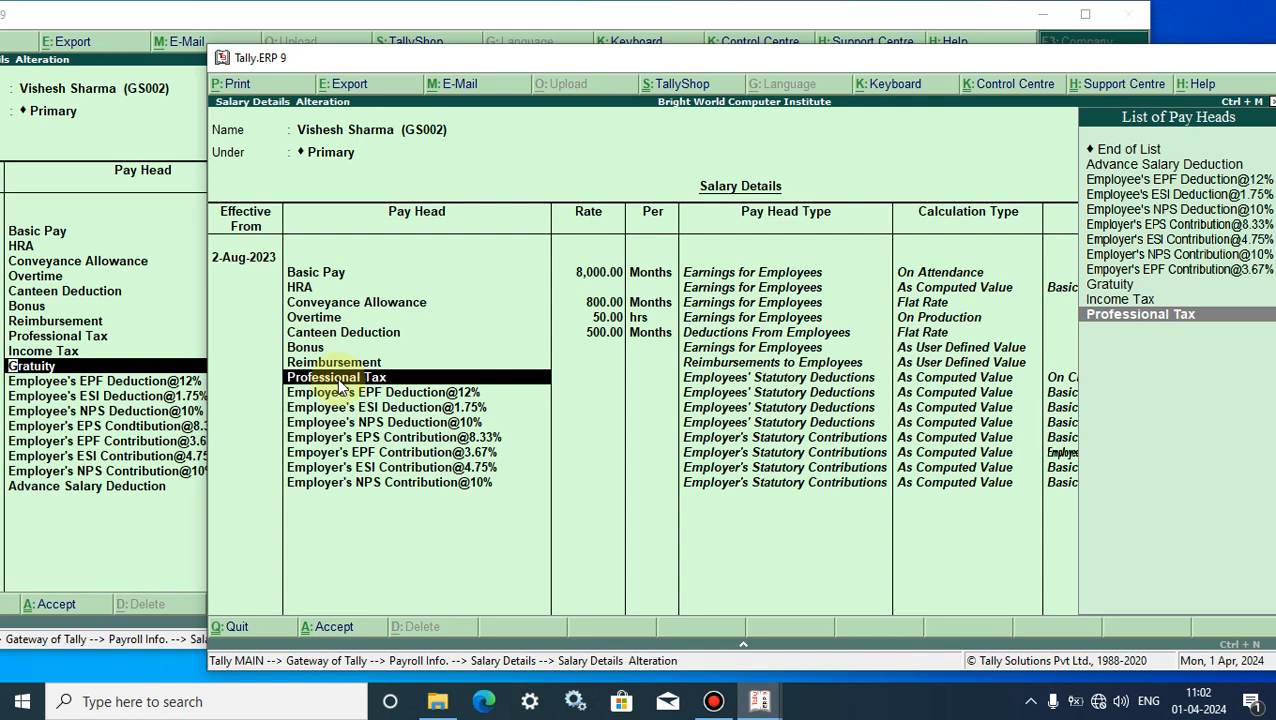
{"action": "key", "text": "Up"}
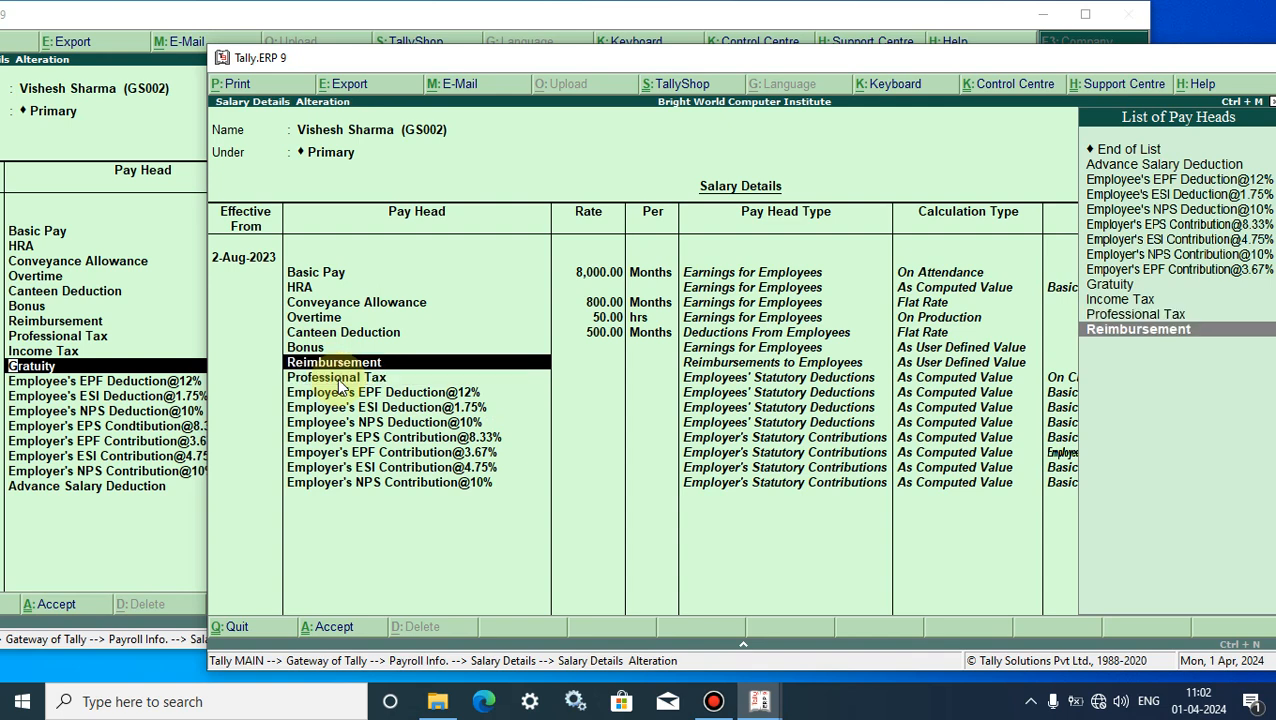
{"action": "key", "text": "Down"}
{"action": "key", "text": "Down"}
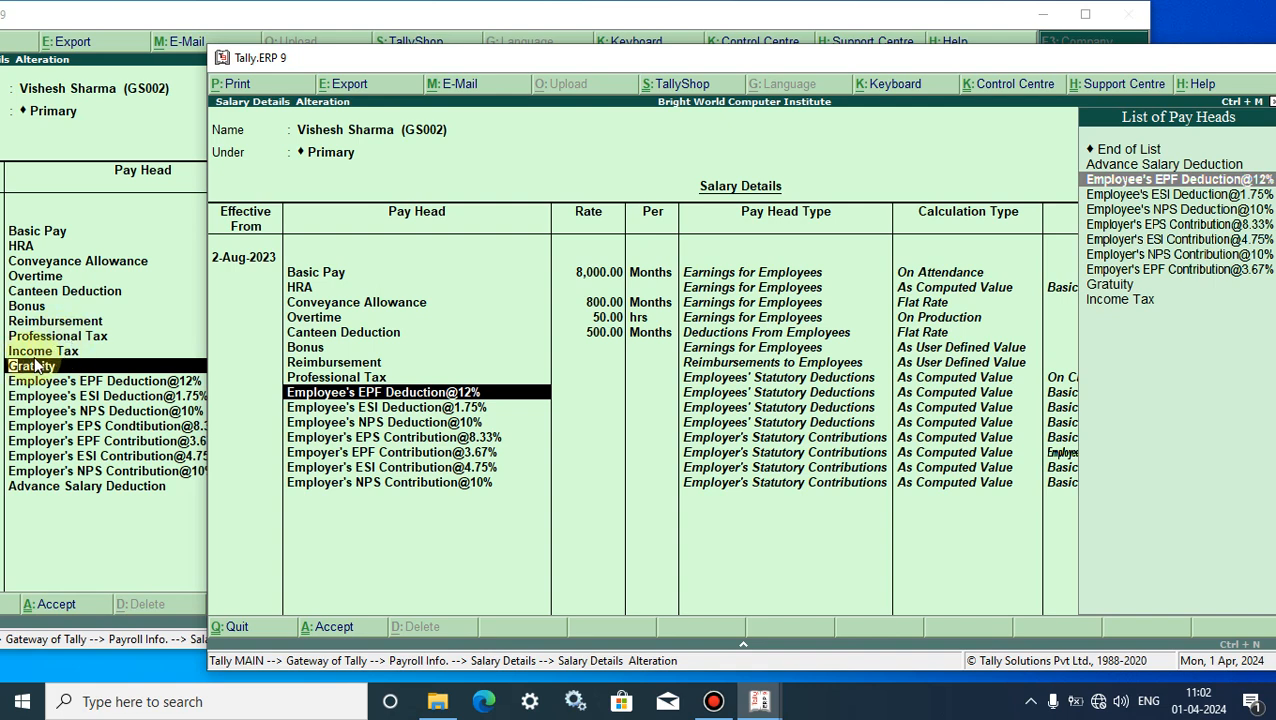
{"action": "type", "text": "I"}
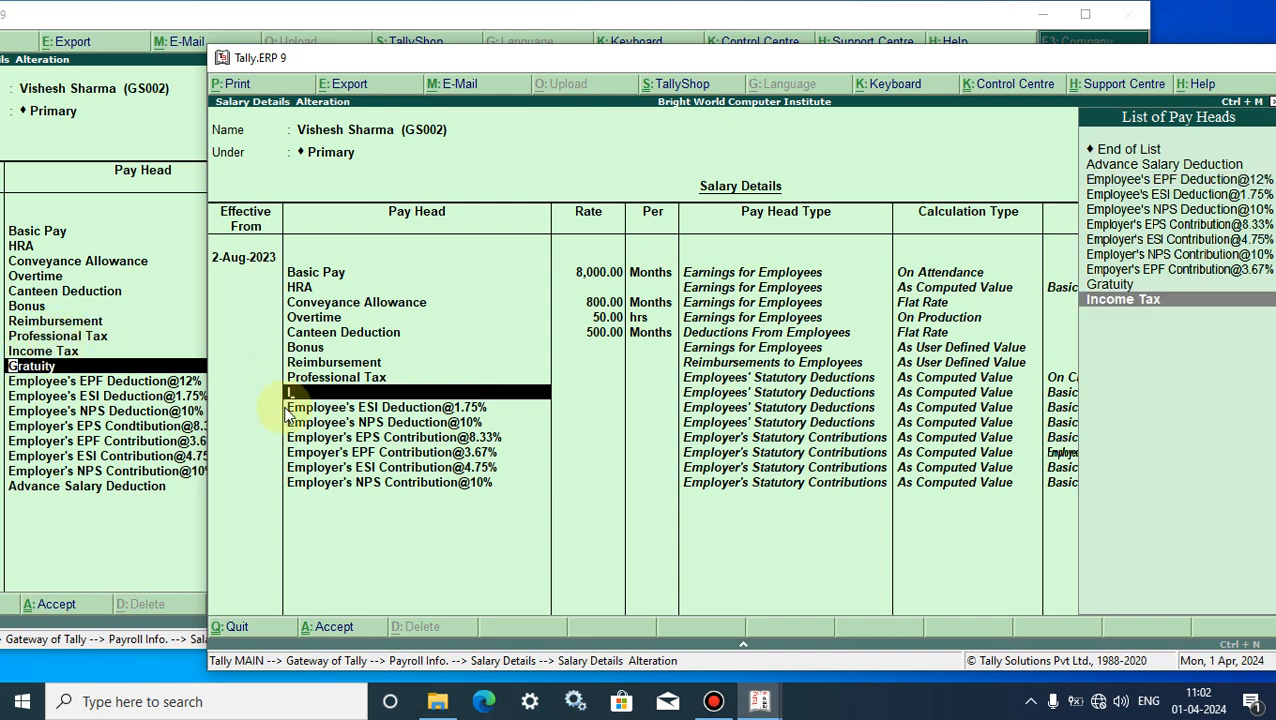
{"action": "key", "text": "Return"}
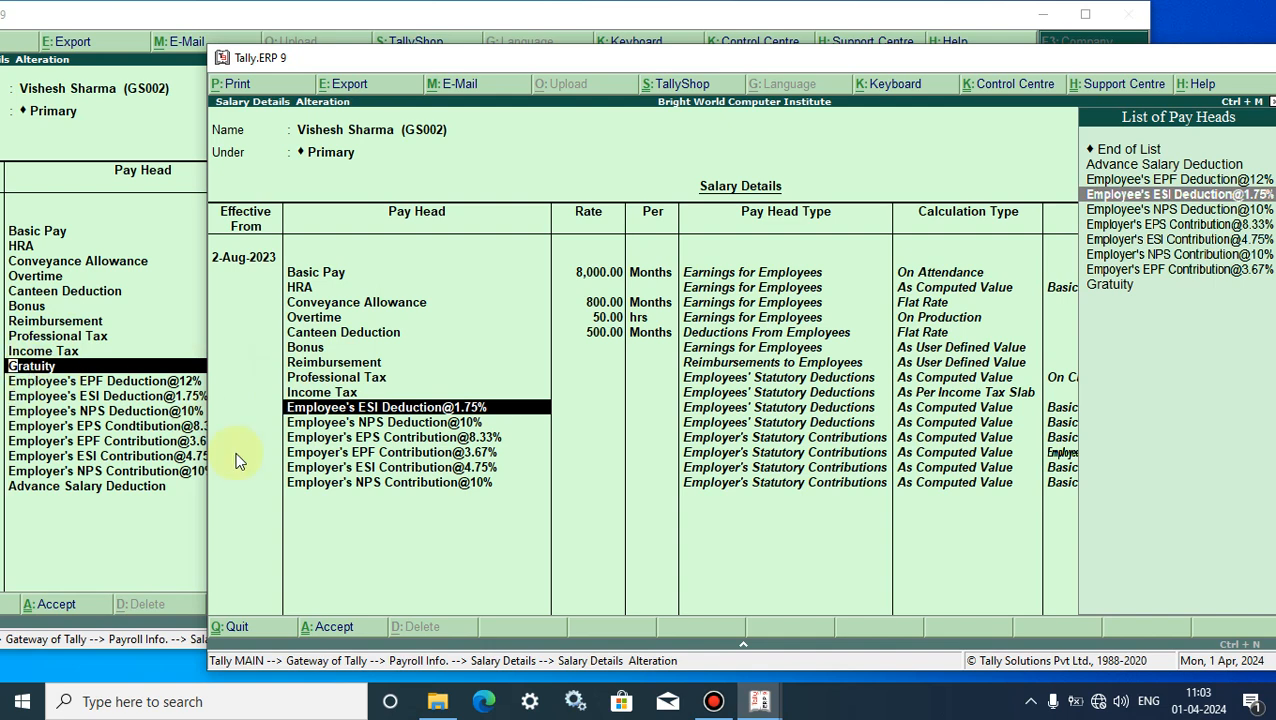
Replace the pay head below Income Tax with Gratuity and check the following order in the reference company's list
{"action": "type", "text": "G"}
{"action": "key", "text": "Return"}
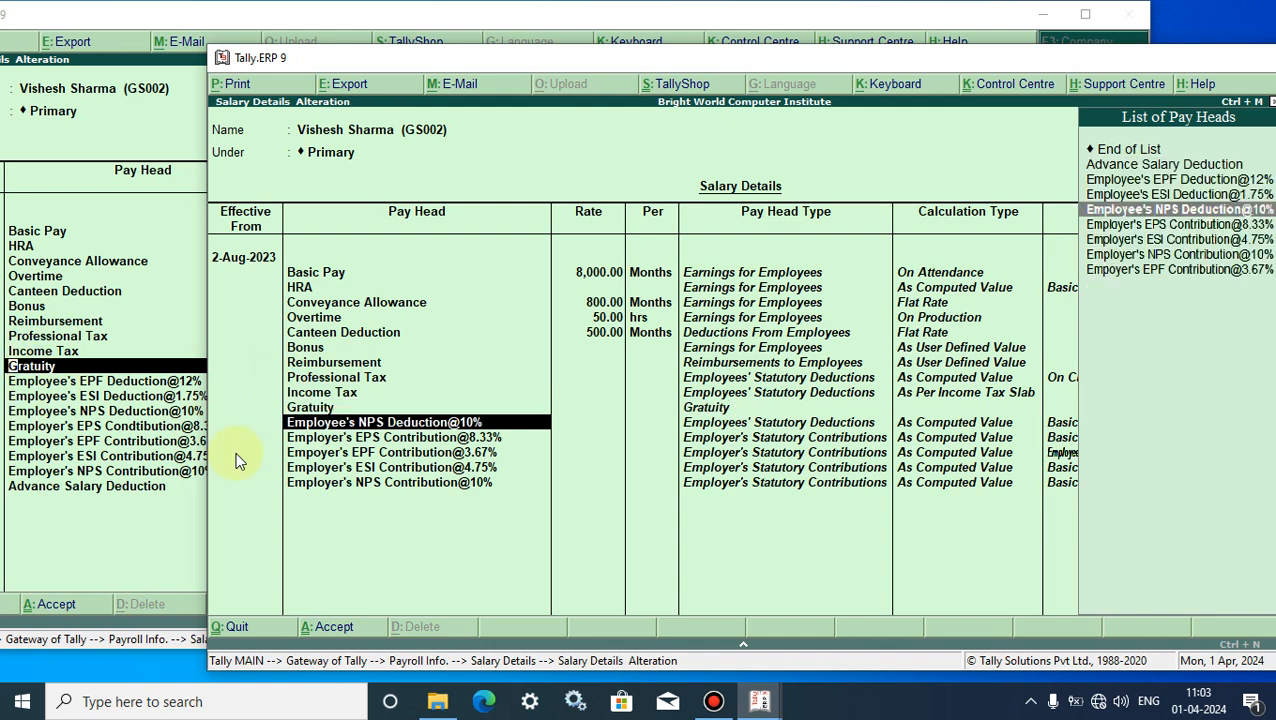
{"action": "left_click", "coordinate": [137, 395]}
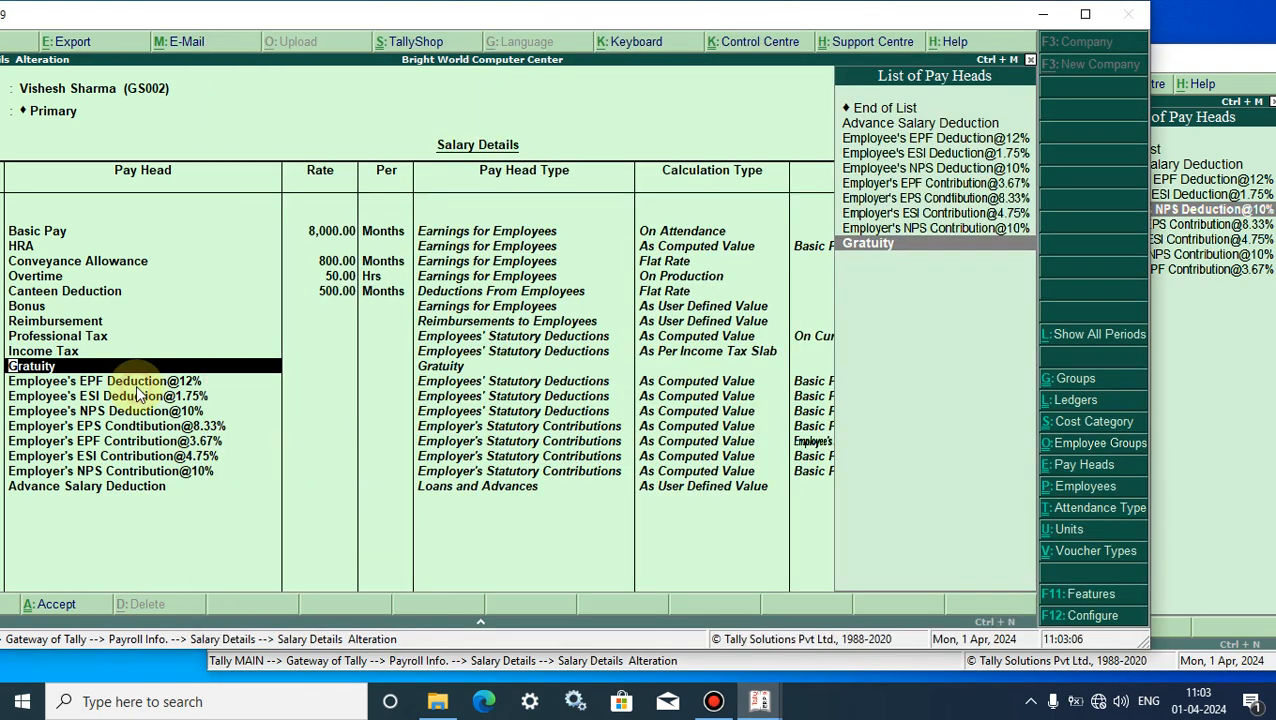
{"action": "left_click", "coordinate": [520, 660]}
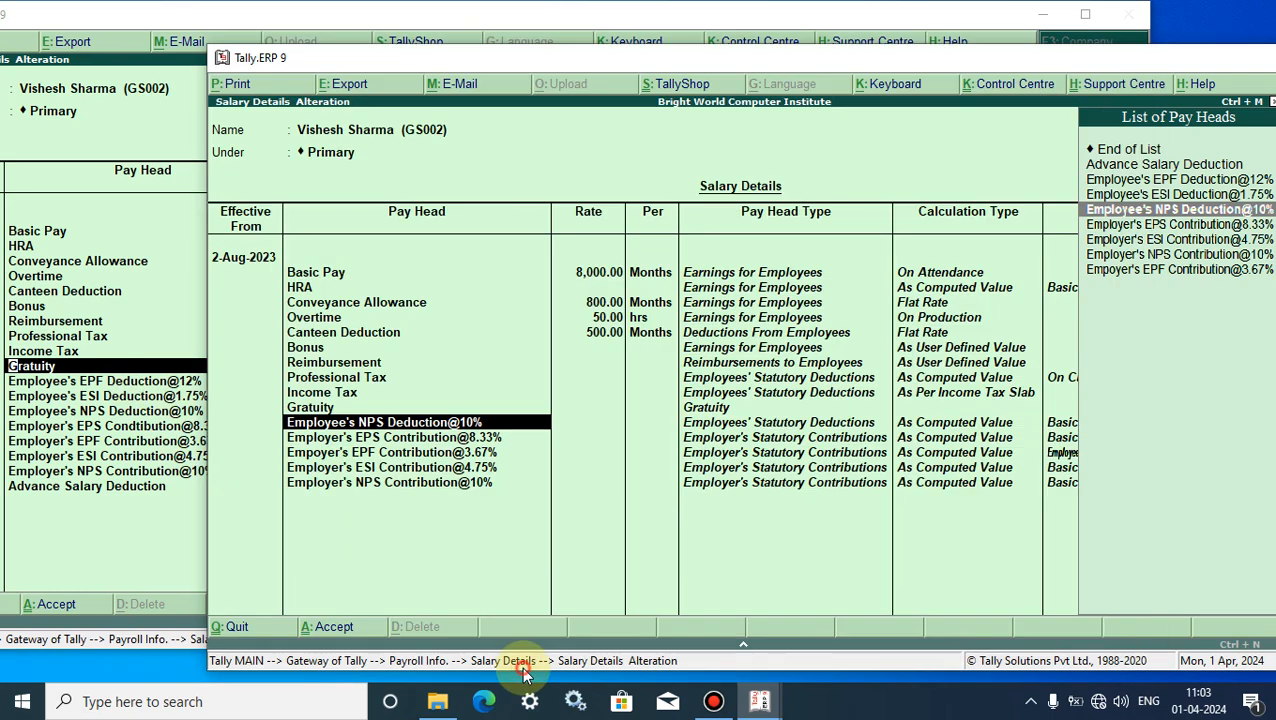
{"action": "left_click", "coordinate": [1180, 181]}
{"action": "left_click", "coordinate": [1182, 186]}
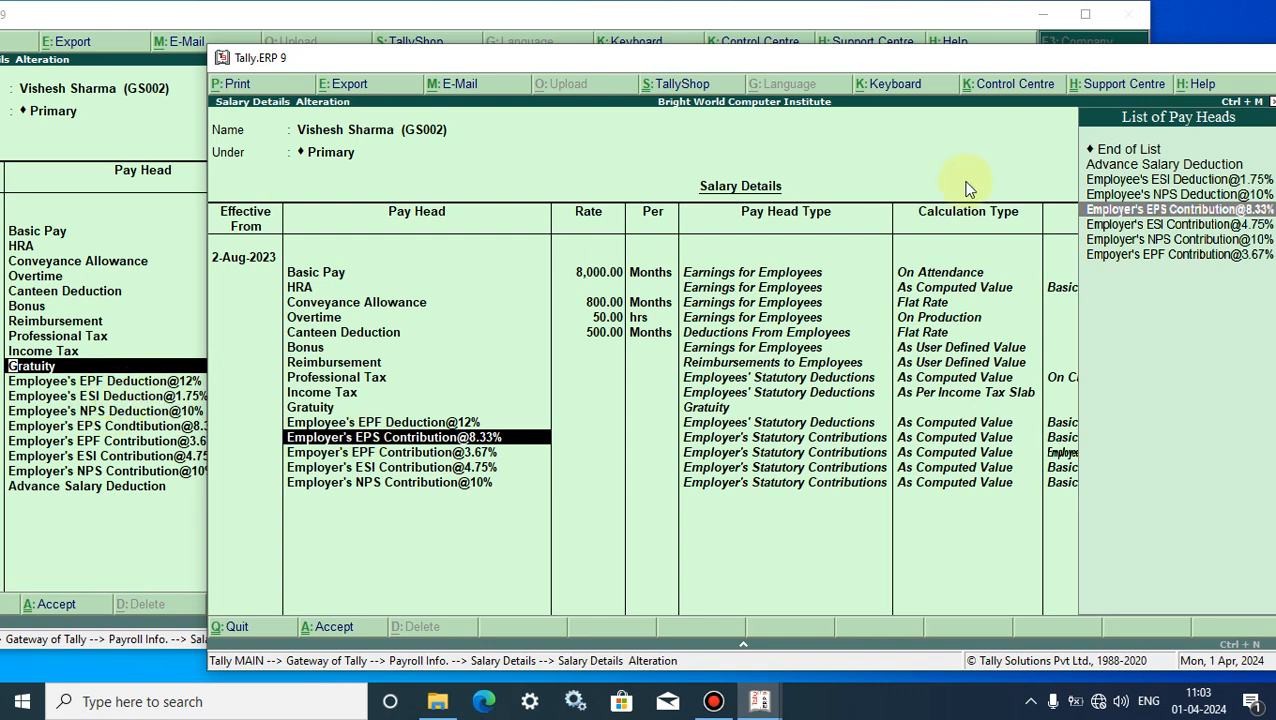
{"action": "left_click", "coordinate": [1236, 186]}
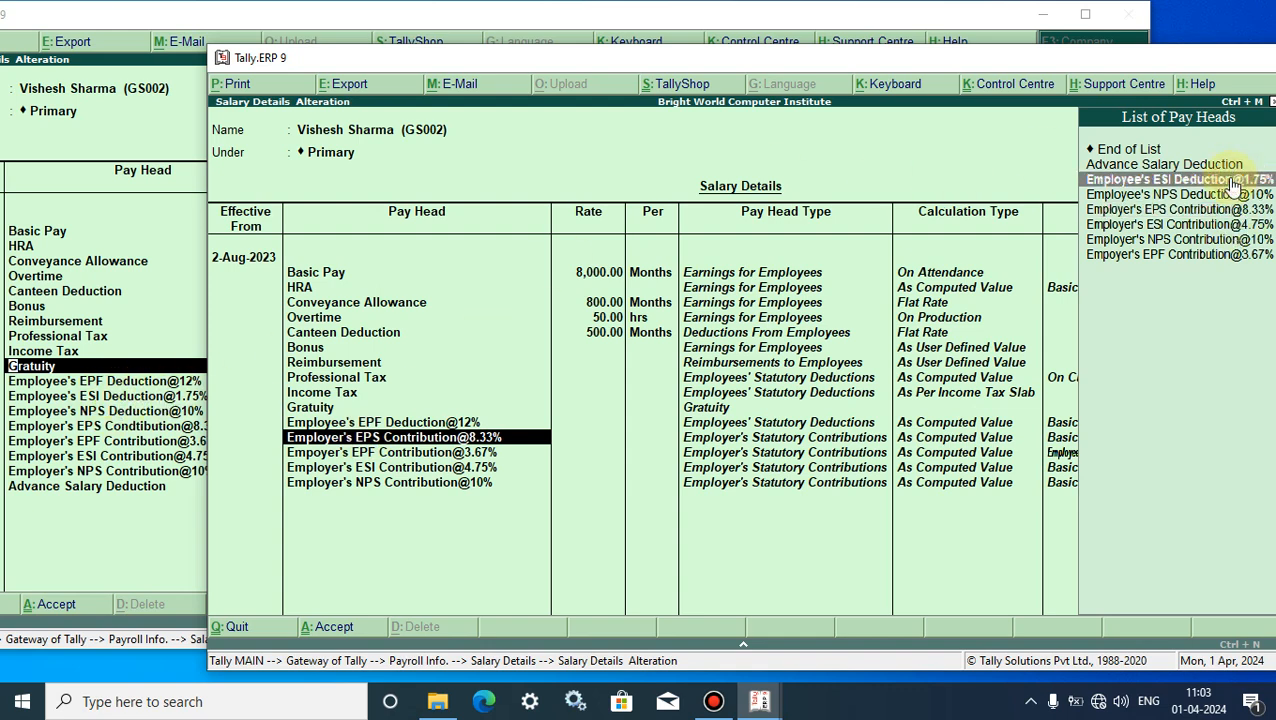
{"action": "left_click", "coordinate": [1236, 186]}
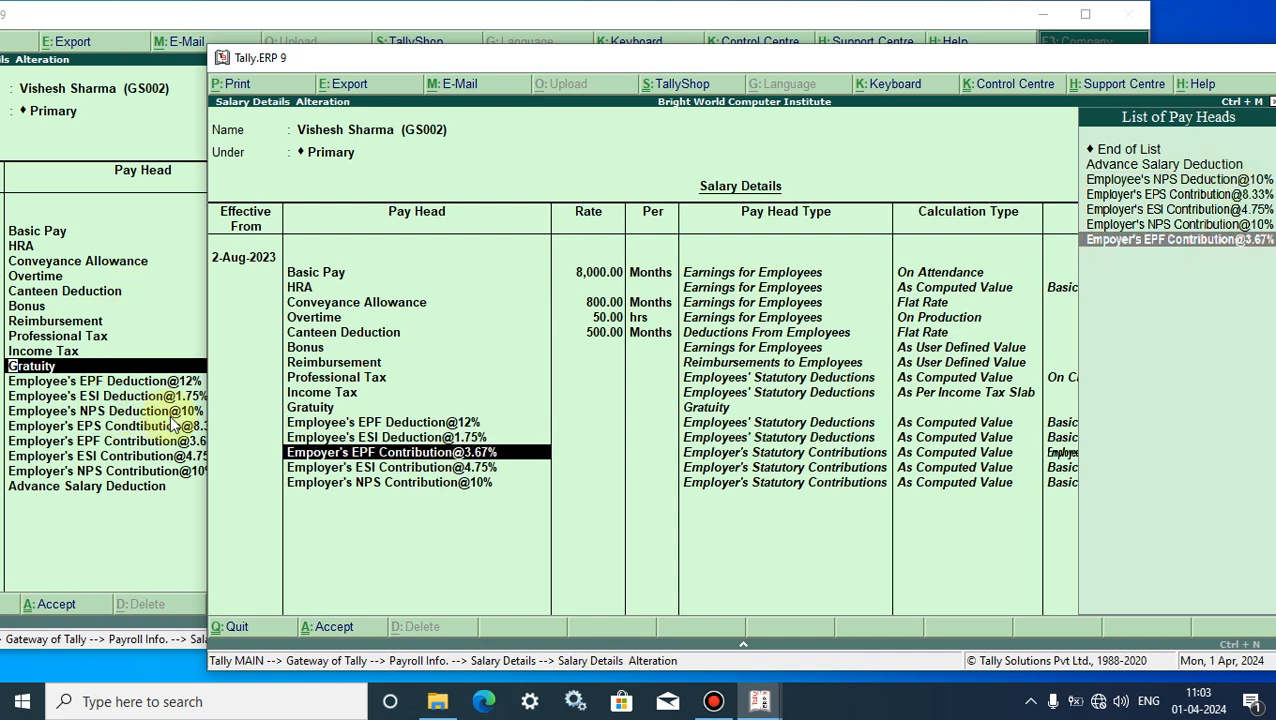
{"action": "left_click", "coordinate": [1176, 182]}
{"action": "left_click", "coordinate": [1176, 186]}
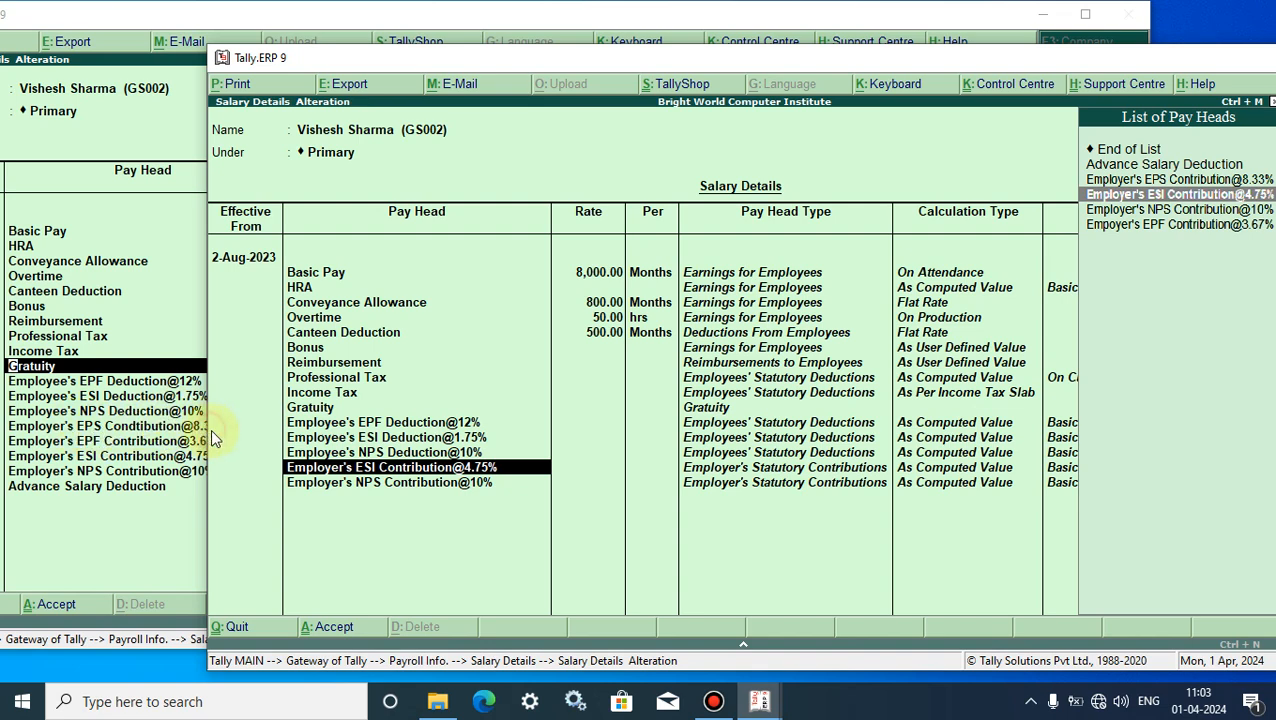
Uncover the reference pay head names and enter the employer contributions in order: EPS at 8.33%, EPF at 3.67%, ESI at 4.75% and NPS at 10%
{"action": "left_click_drag", "start_coordinate": [221, 430], "coordinate": [242, 430]}
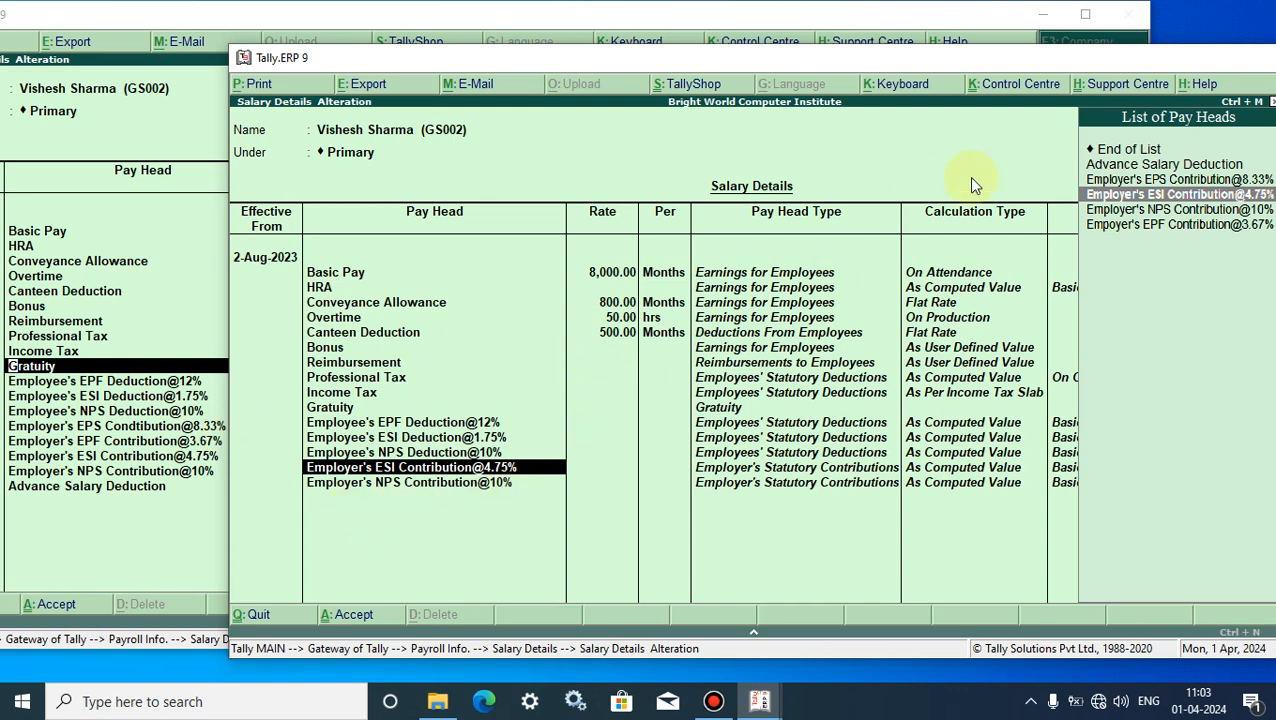
{"action": "left_click", "coordinate": [1213, 181]}
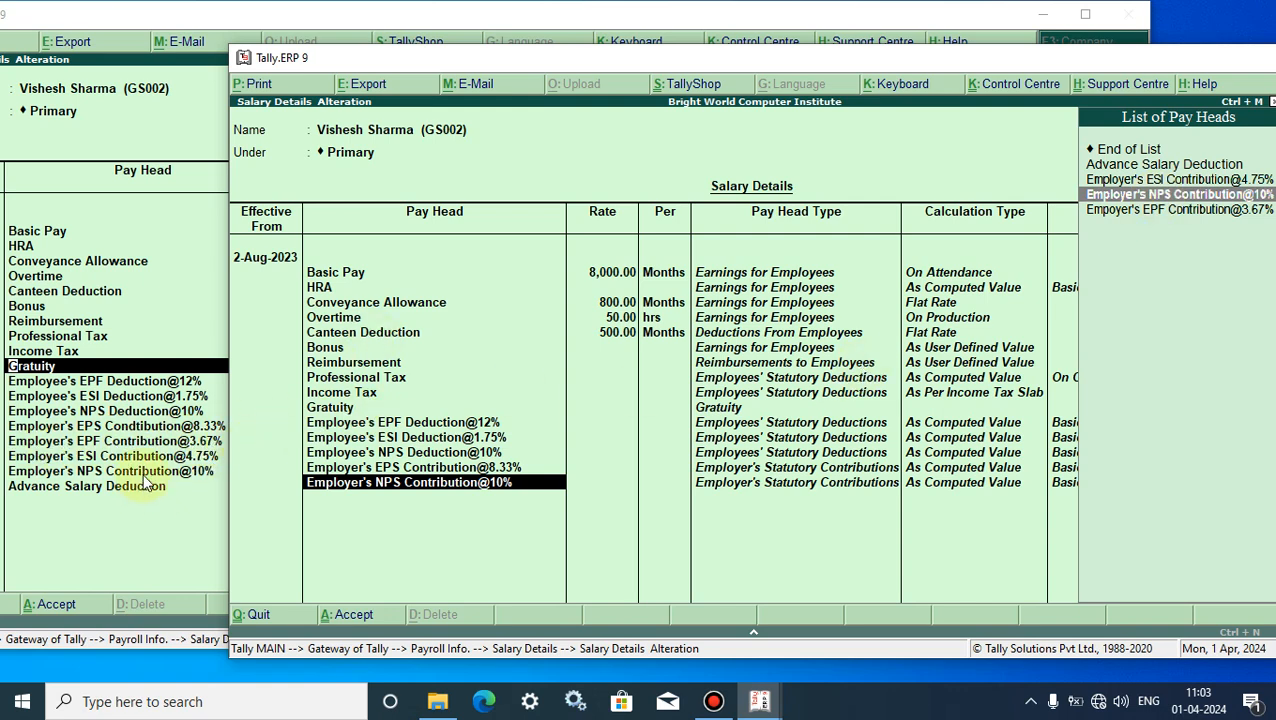
{"action": "left_click", "coordinate": [1224, 212]}
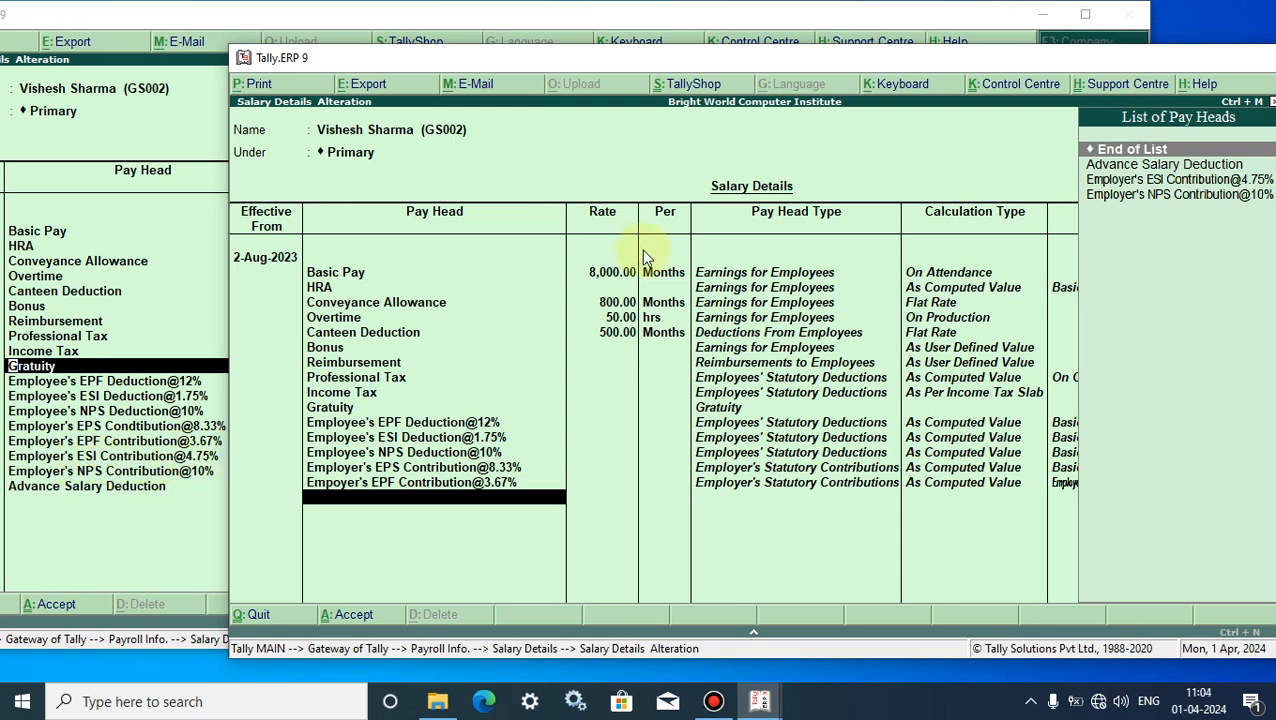
{"action": "left_click", "coordinate": [1230, 180]}
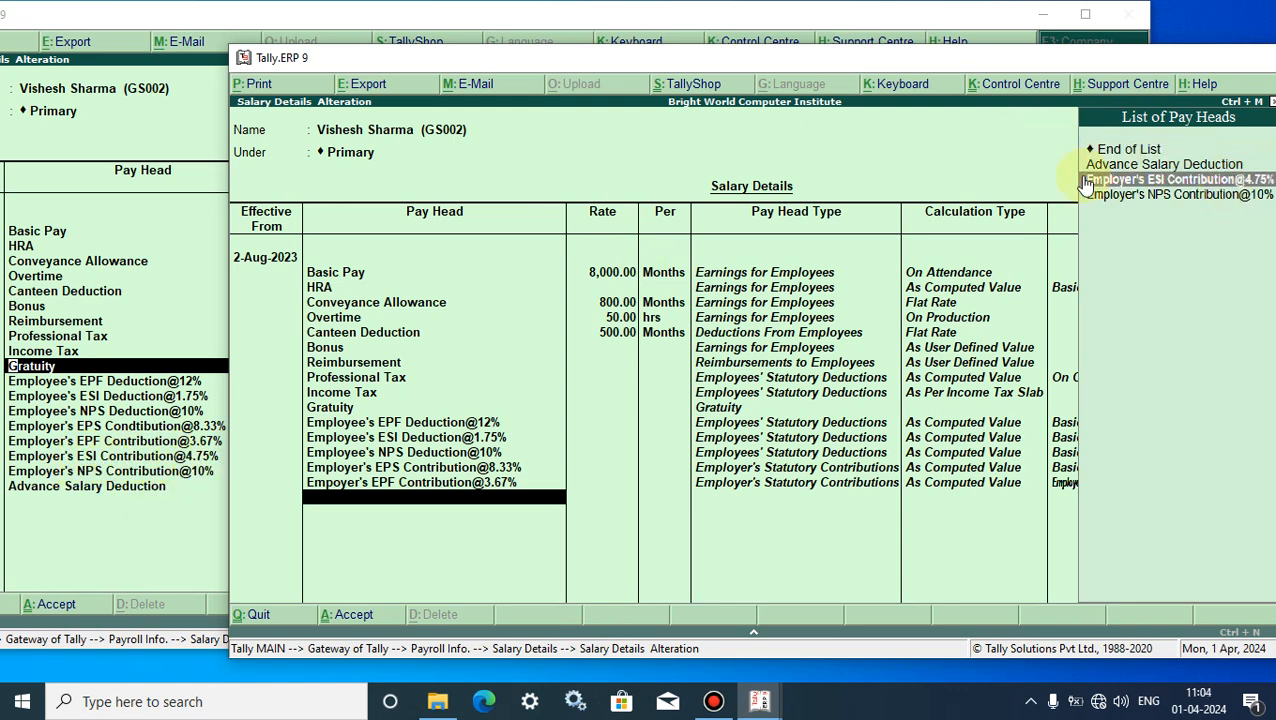
{"action": "left_click", "coordinate": [1183, 182]}
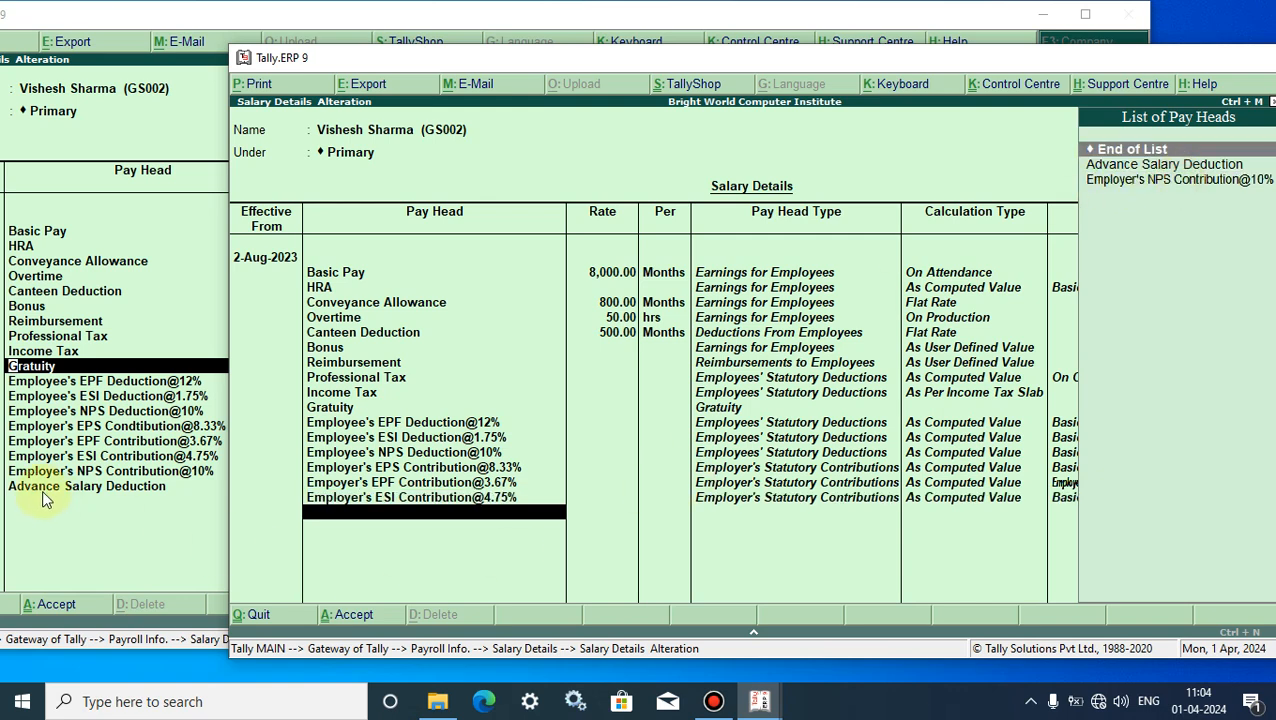
{"action": "left_click", "coordinate": [1188, 182]}
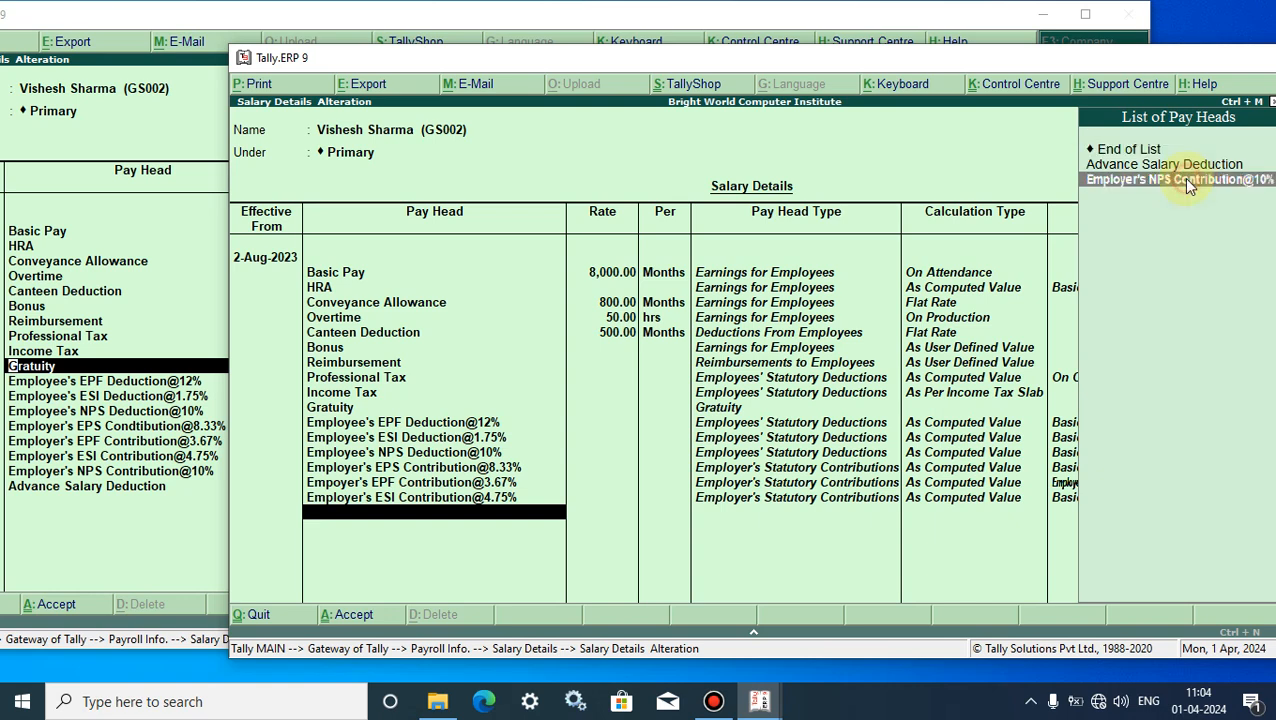
{"action": "left_click", "coordinate": [1172, 180]}
Add Advance Salary Deduction as the last pay head, end the list and save the employee's salary details
{"action": "left_click", "coordinate": [1116, 172]}
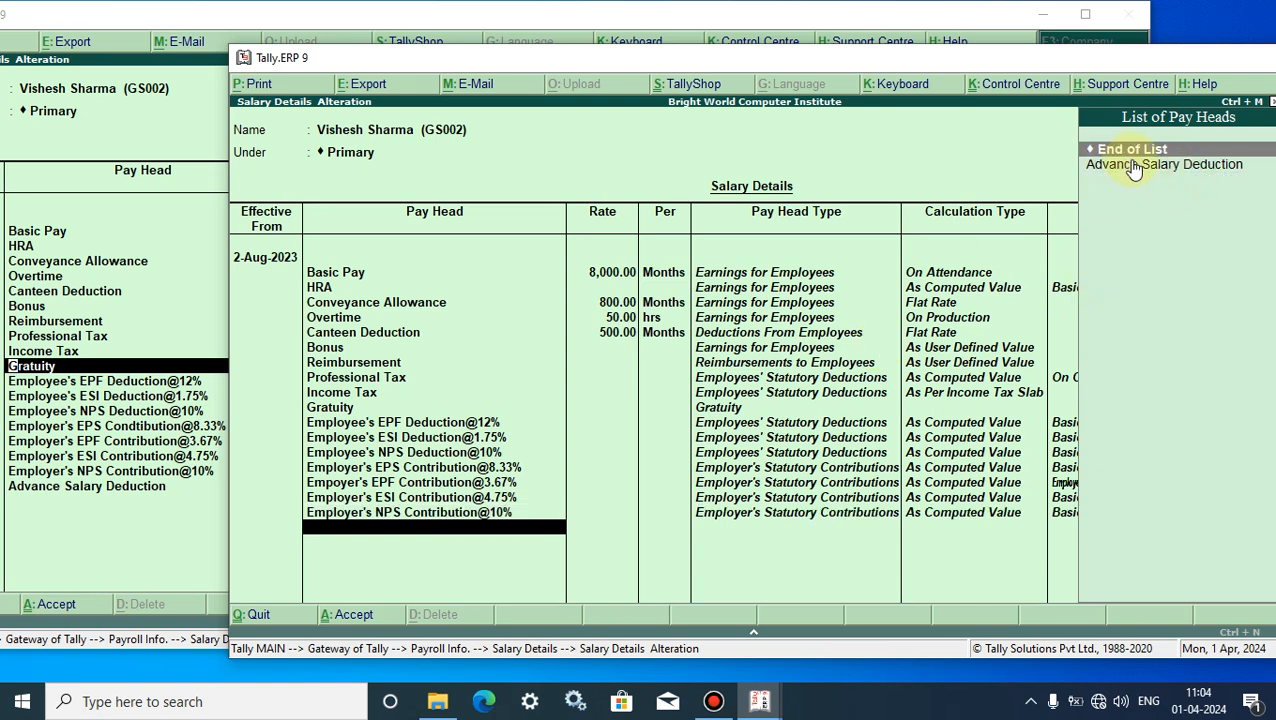
{"action": "left_click", "coordinate": [1116, 172]}
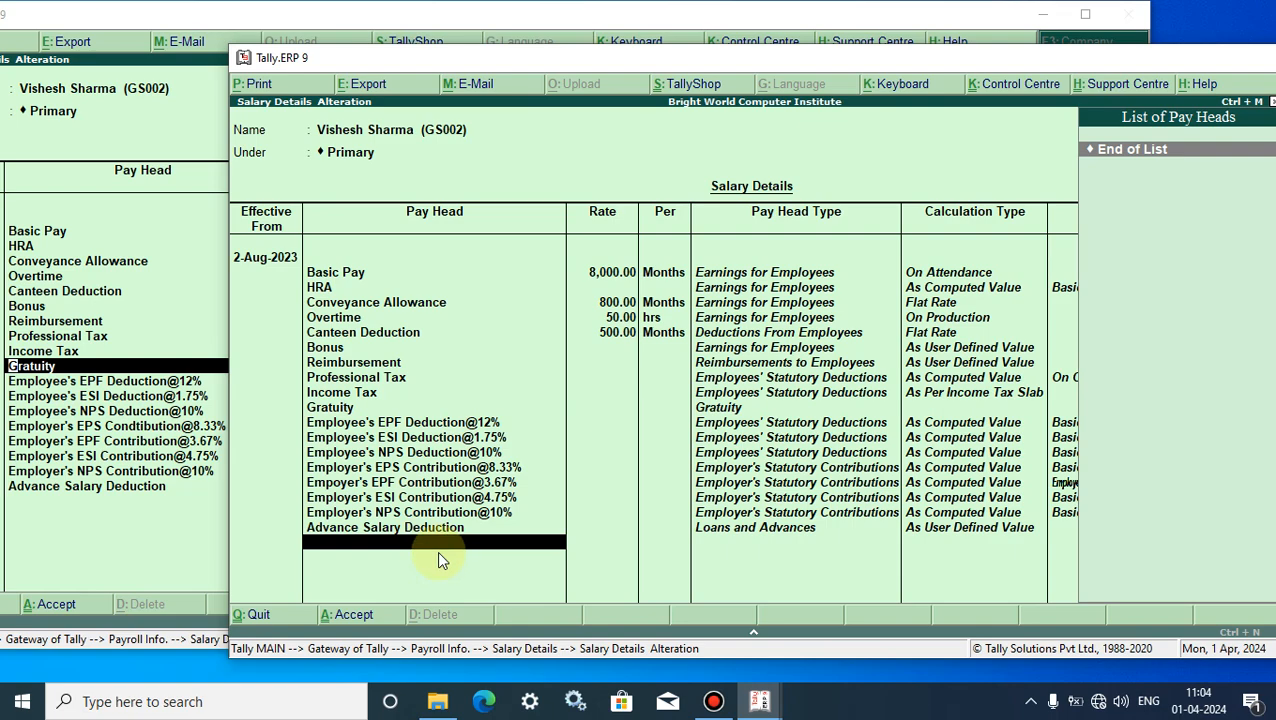
{"action": "key", "text": "Return"}
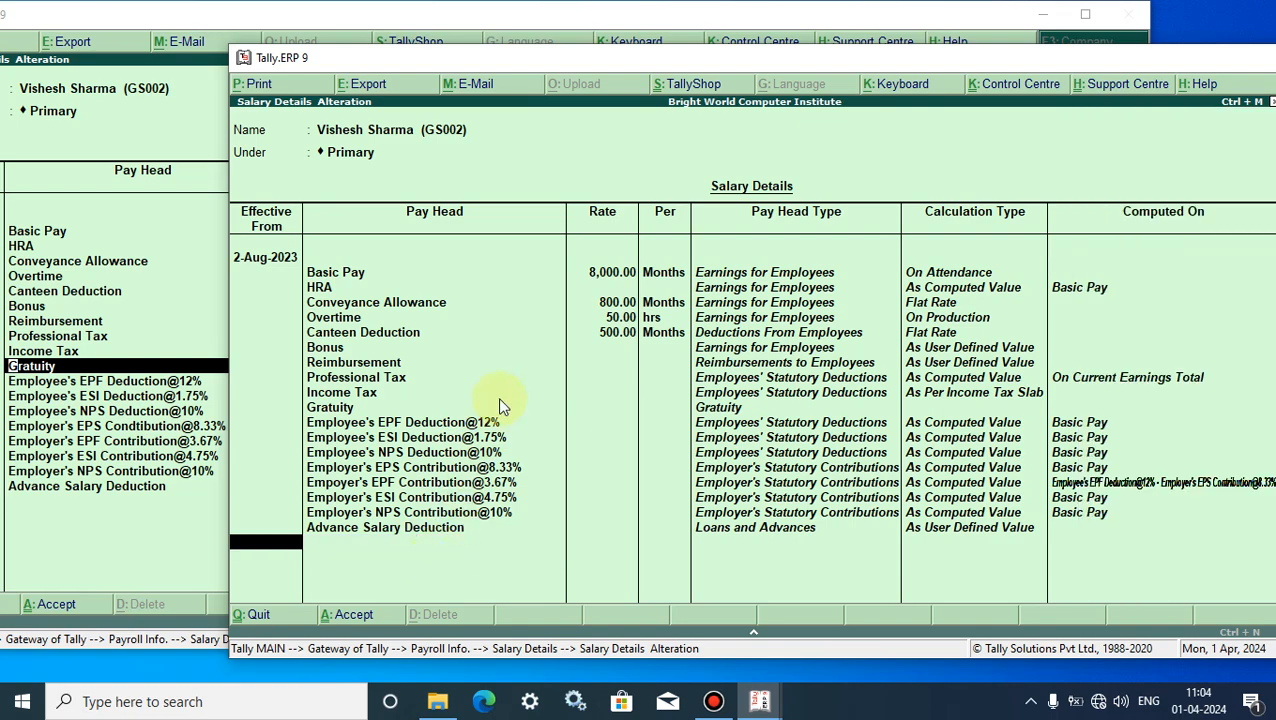
{"action": "double_click", "coordinate": [575, 65]}
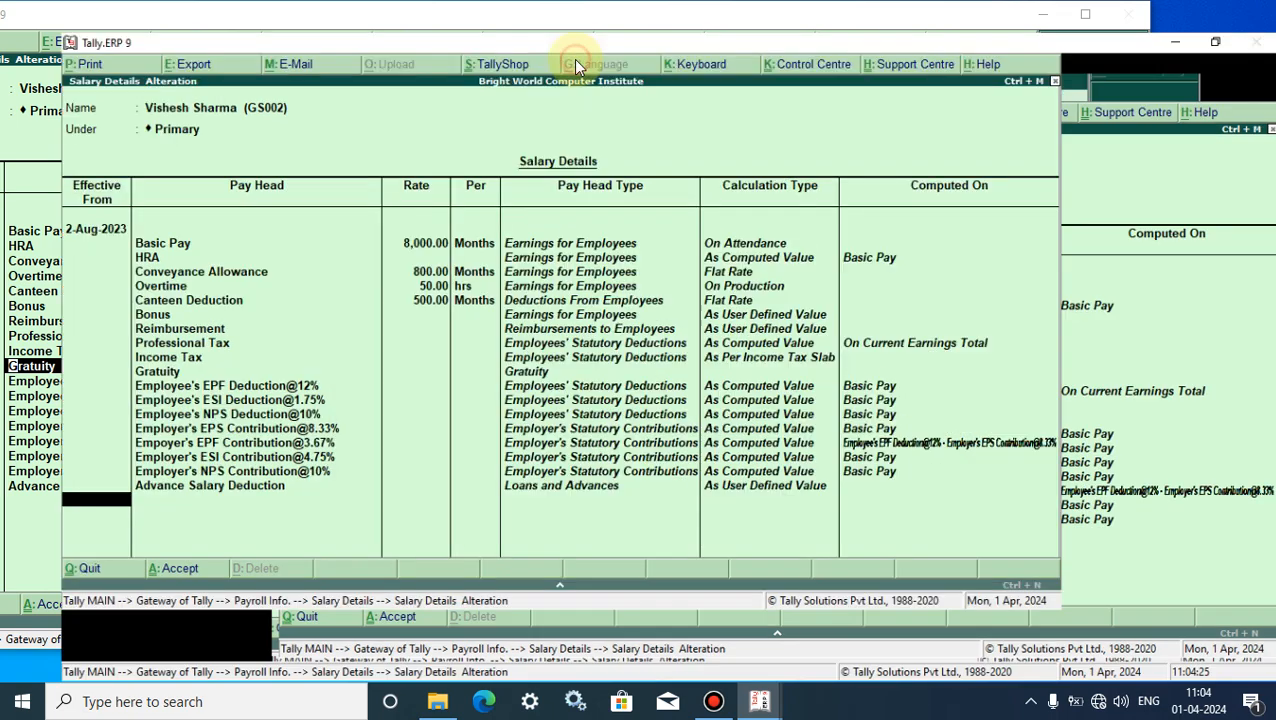
{"action": "left_click", "coordinate": [587, 460]}
{"action": "key", "text": "Return"}
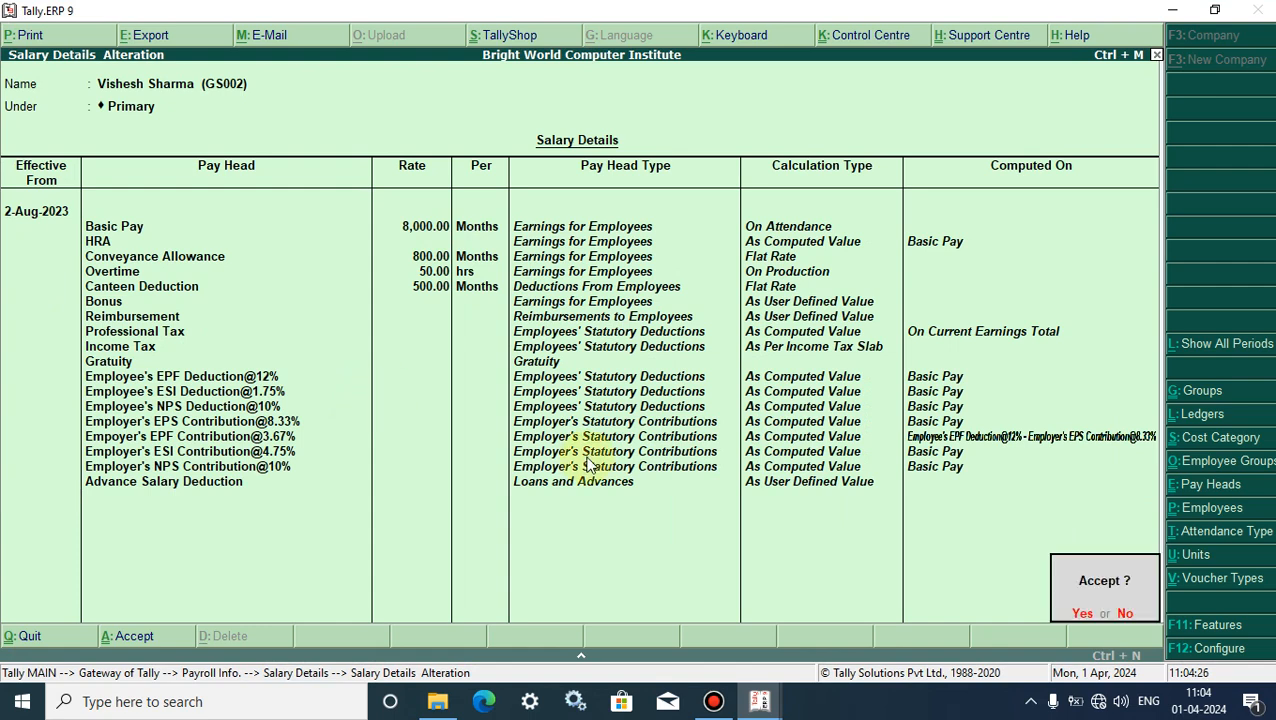
{"action": "left_click", "coordinate": [1082, 614]}
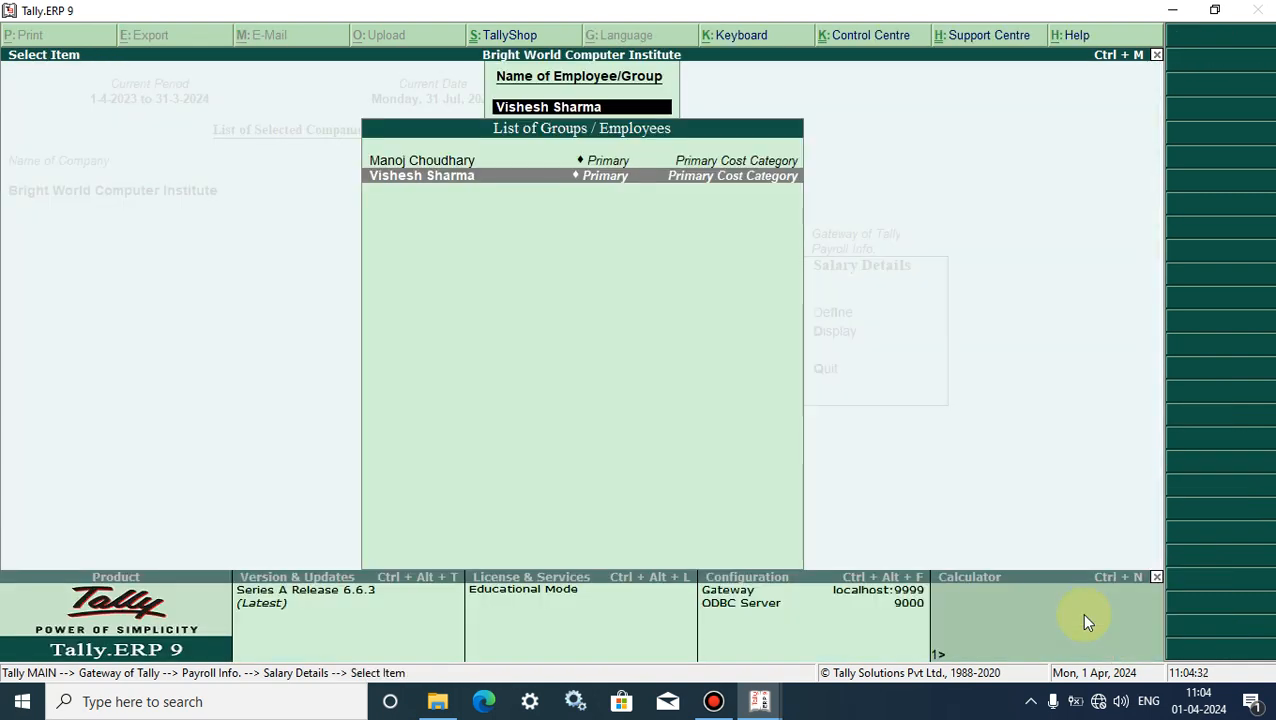
Reopen the same employee's salary details to review the saved entries, and quit back to the Salary Details options
{"action": "key", "text": "Return"}
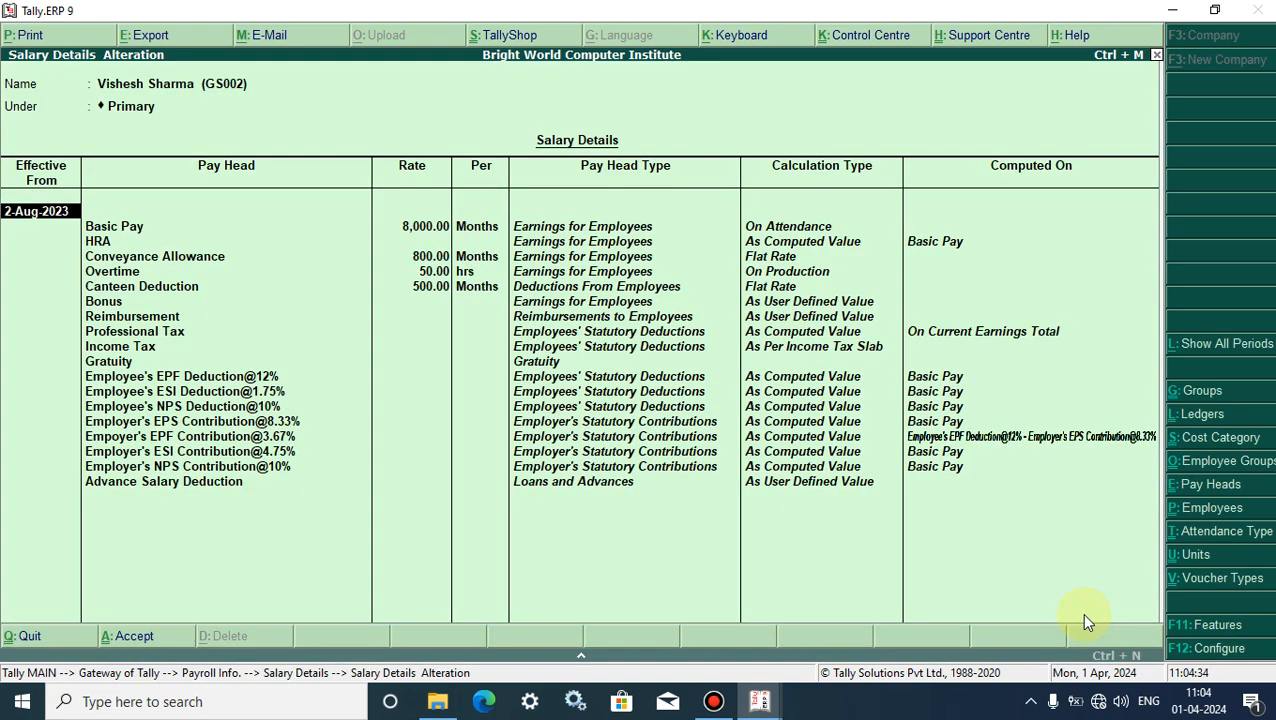
{"action": "key", "text": "Escape"}
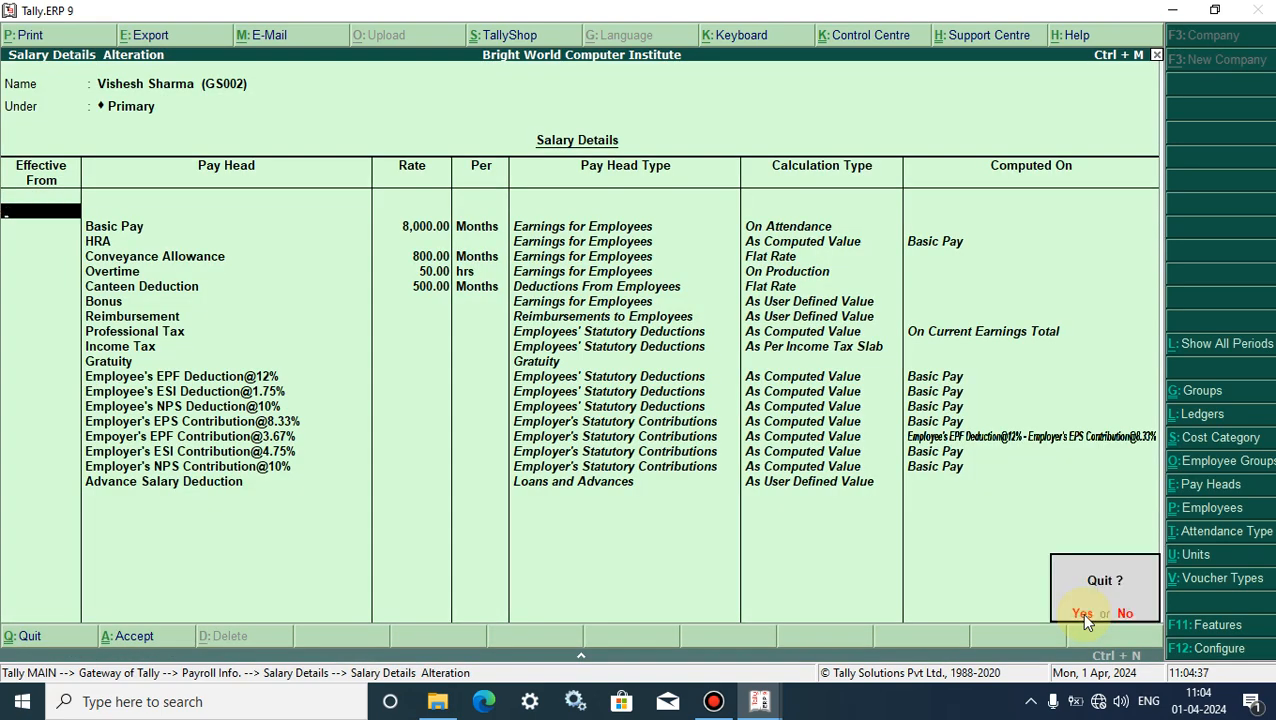
{"action": "left_click", "coordinate": [1088, 622]}
{"action": "key", "text": "Escape"}
{"action": "key", "text": "Escape"}
Display the second listed employee's salary details in view-only mode
{"action": "key", "text": "Down"}
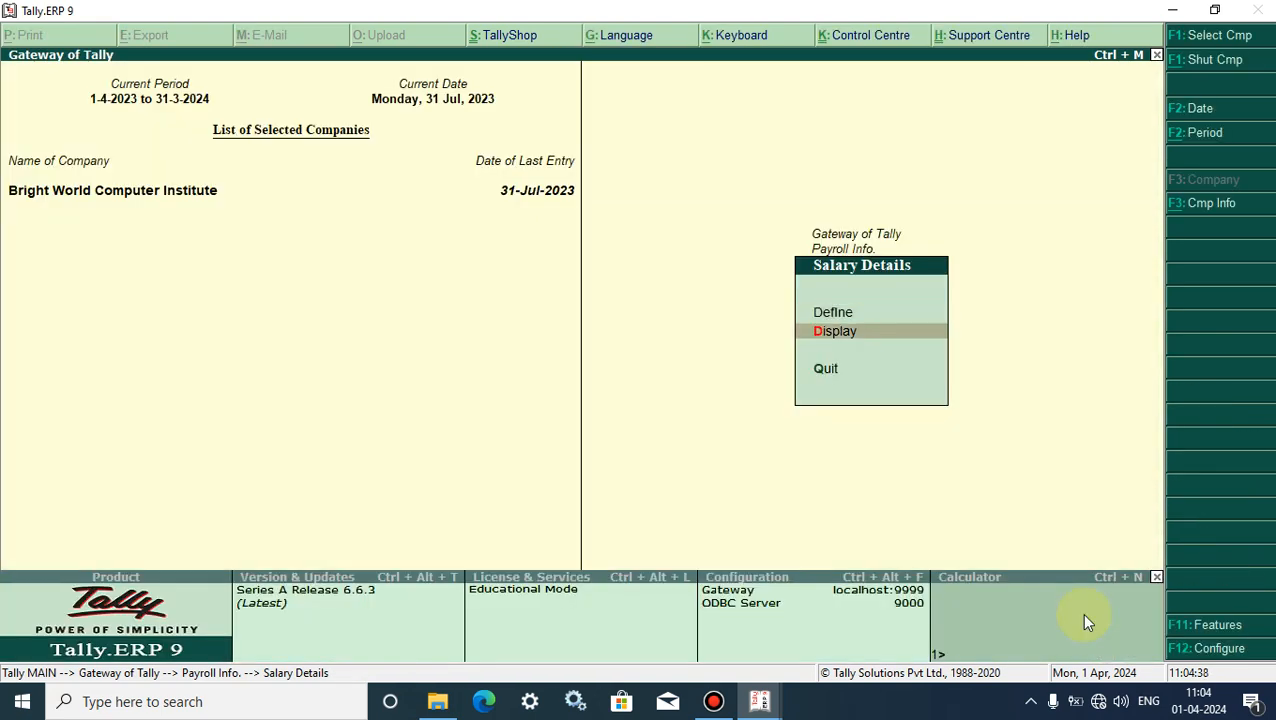
{"action": "key", "text": "Return"}
{"action": "key", "text": "Down"}
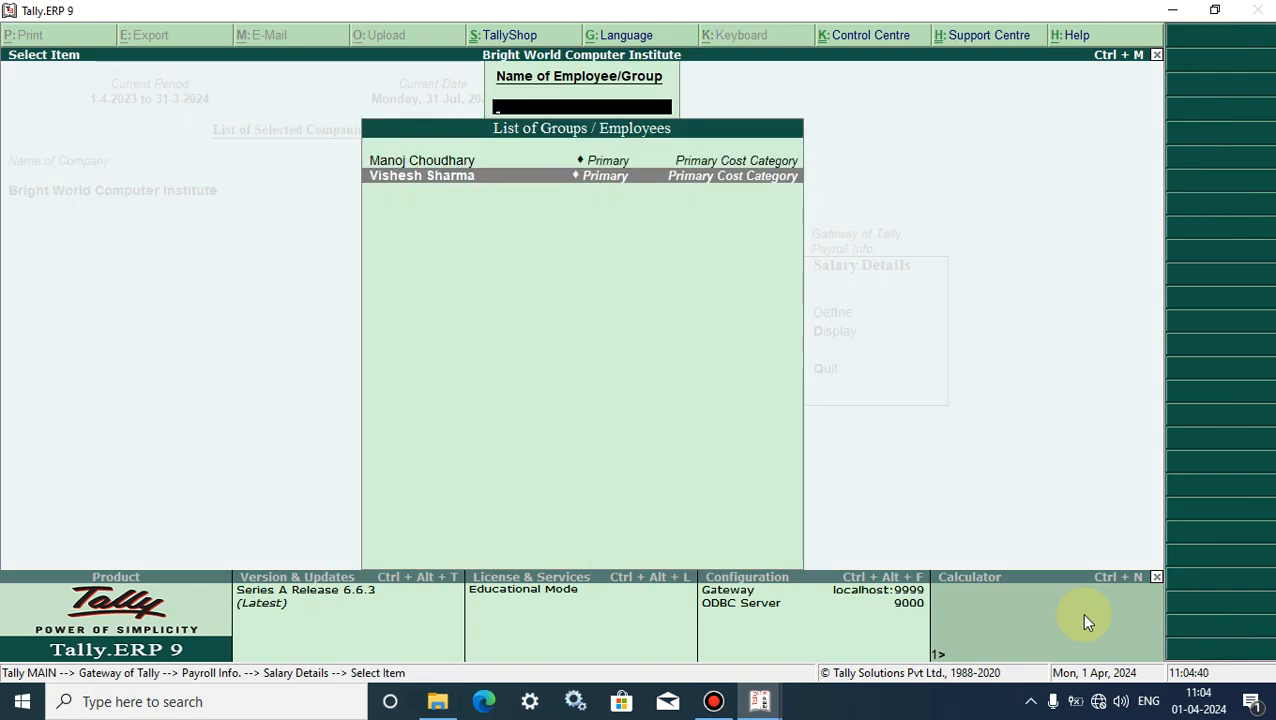
{"action": "key", "text": "Return"}
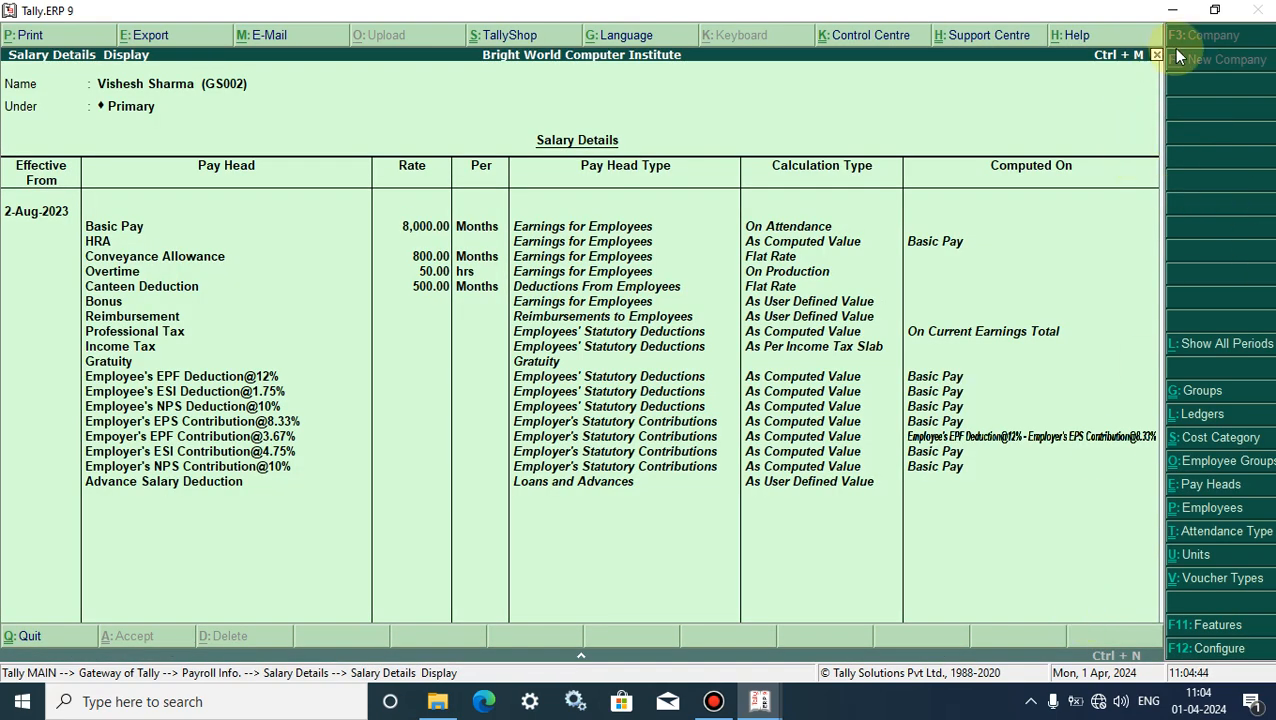
Compare the displayed pay heads and rates side by side with the reference company's list, and restore the full-screen view
{"action": "left_click", "coordinate": [1214, 10]}
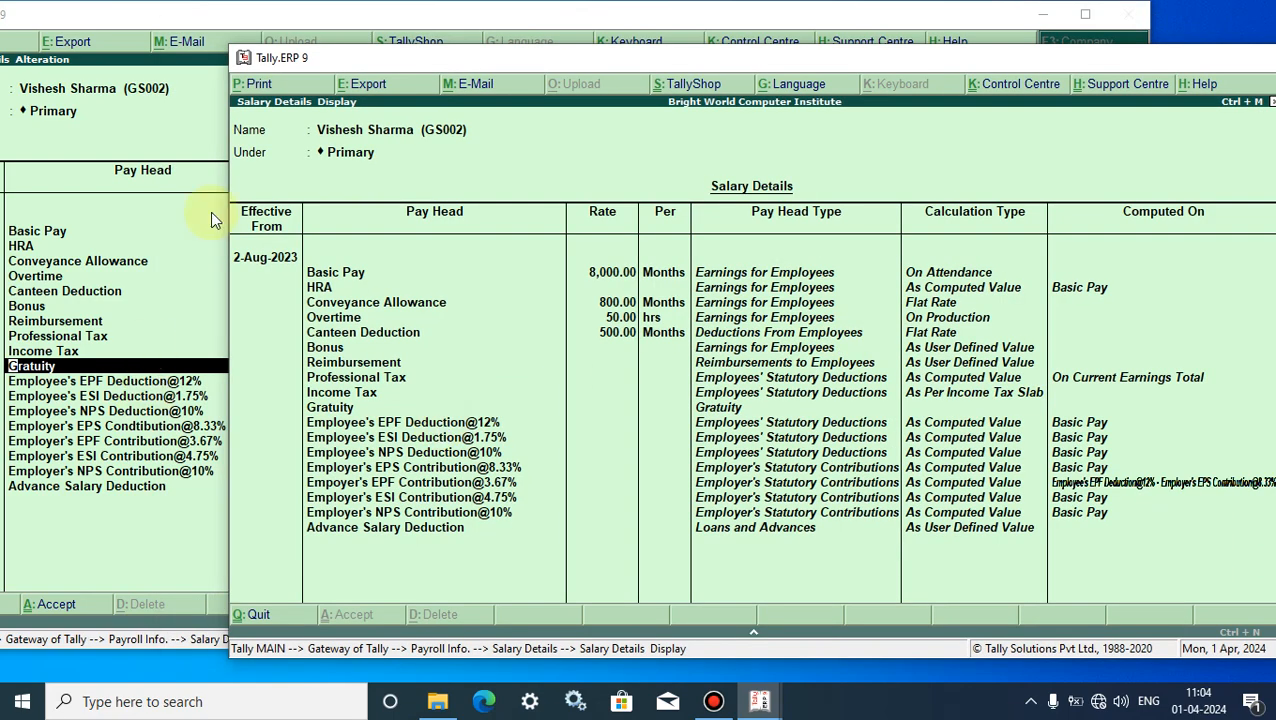
{"action": "left_click_drag", "start_coordinate": [390, 60], "coordinate": [518, 60]}
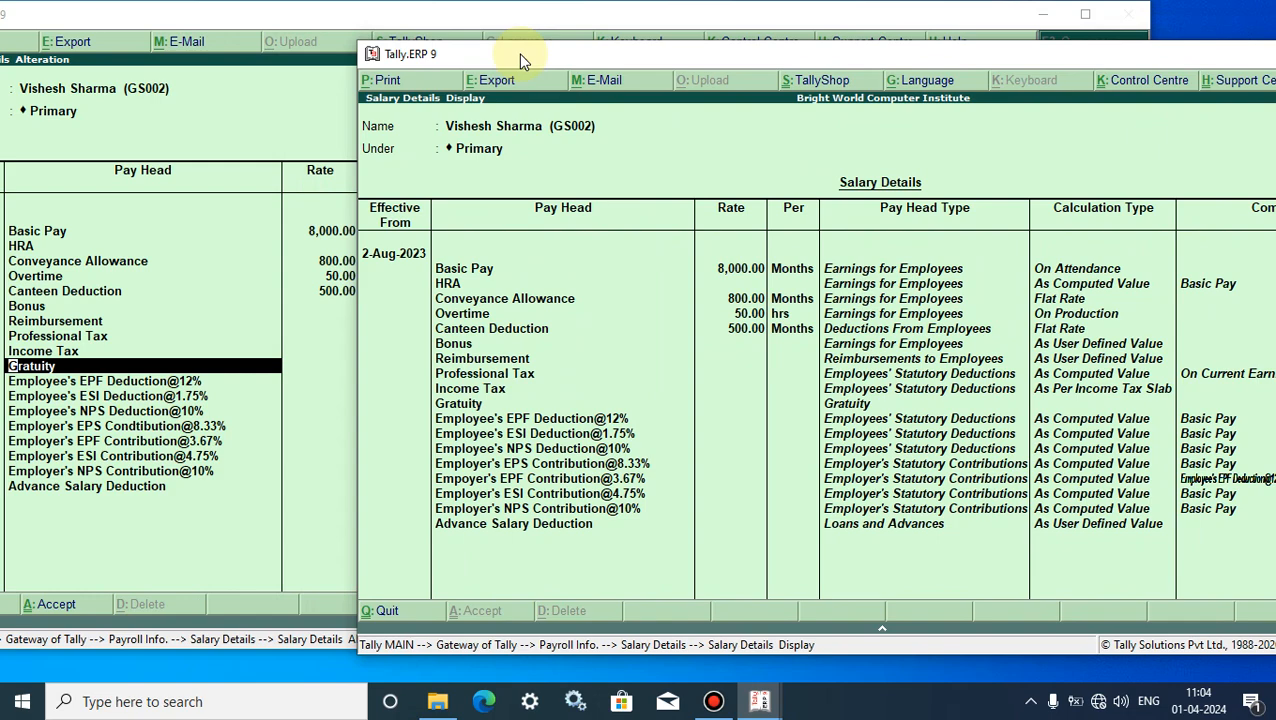
{"action": "double_click", "coordinate": [518, 54]}
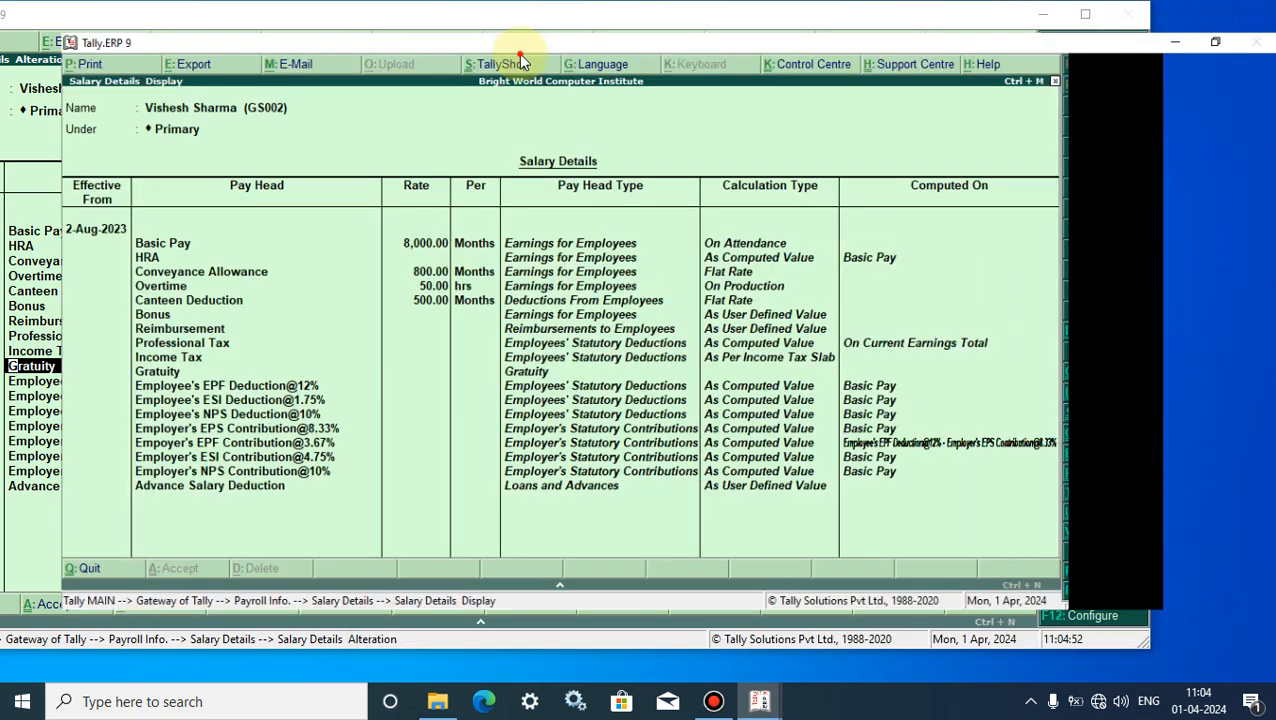